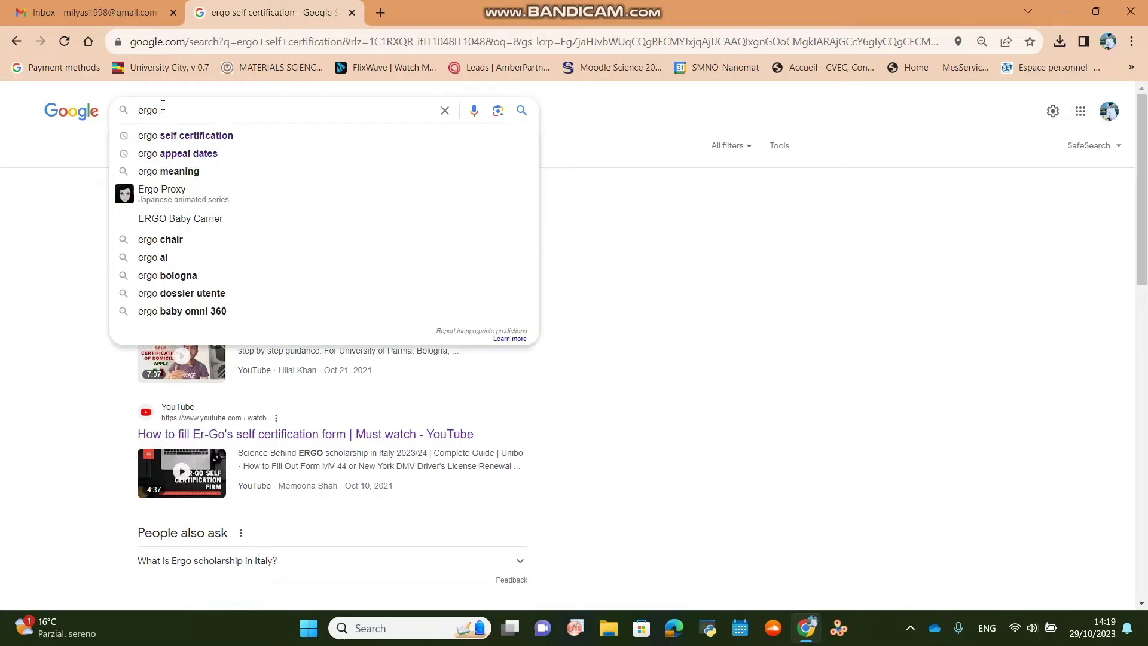
Refine the Google query from 'ergo' to the suggested 'ergo self certification' and run it.
key("Return")
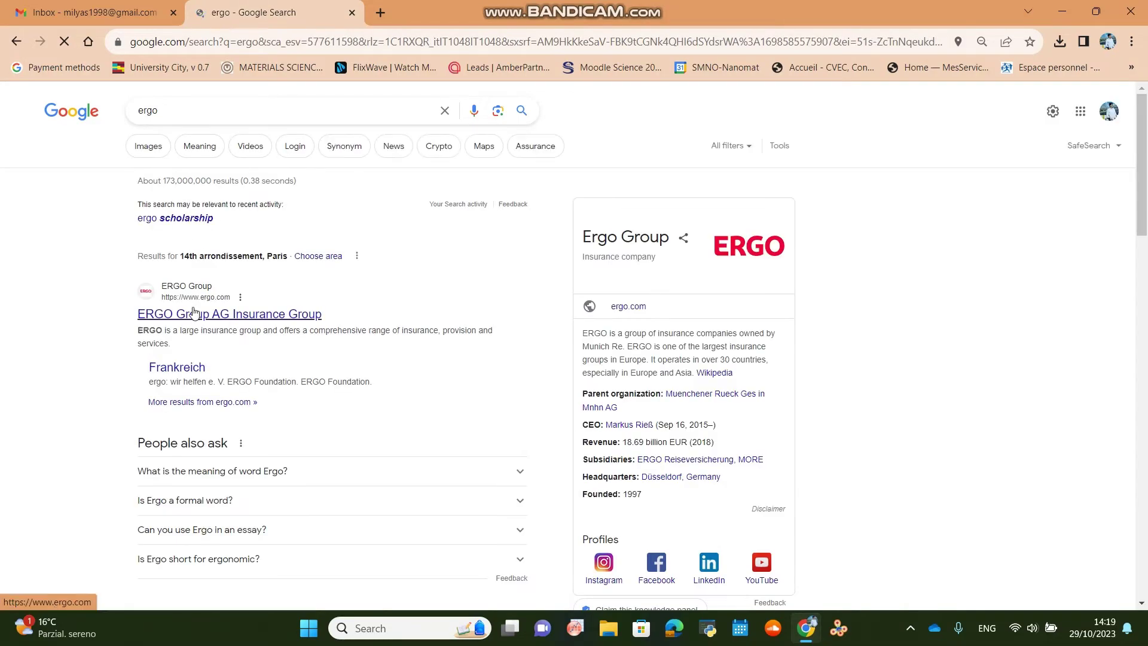
left_click(197, 109)
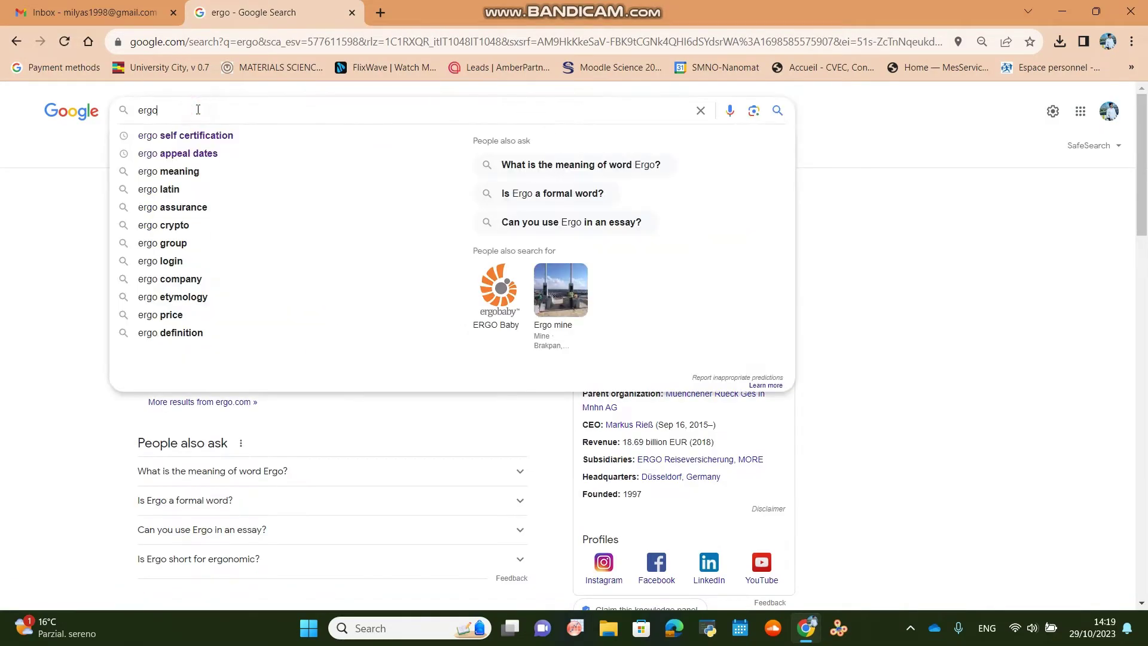
type("r")
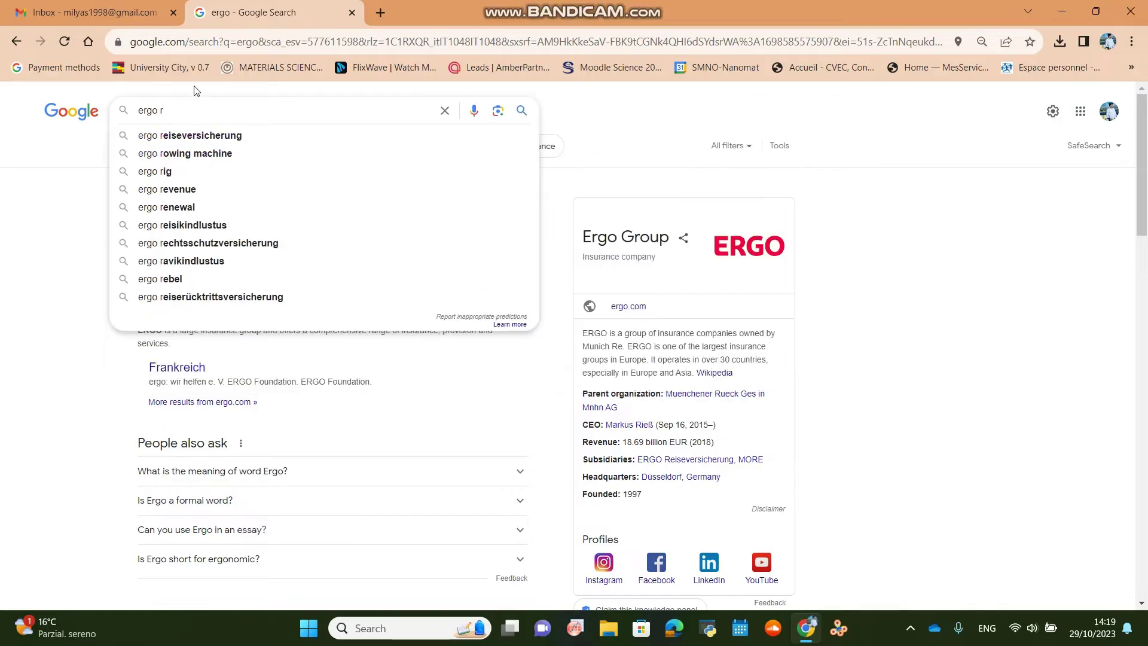
key("BackSpace")
key("BackSpace")
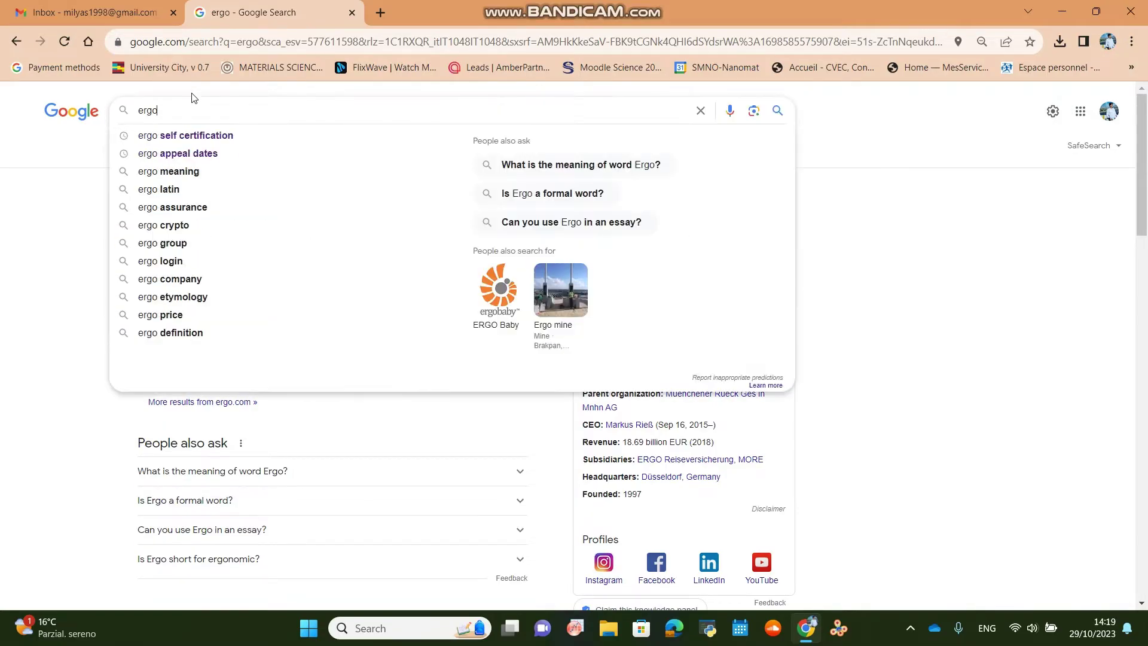
left_click(192, 135)
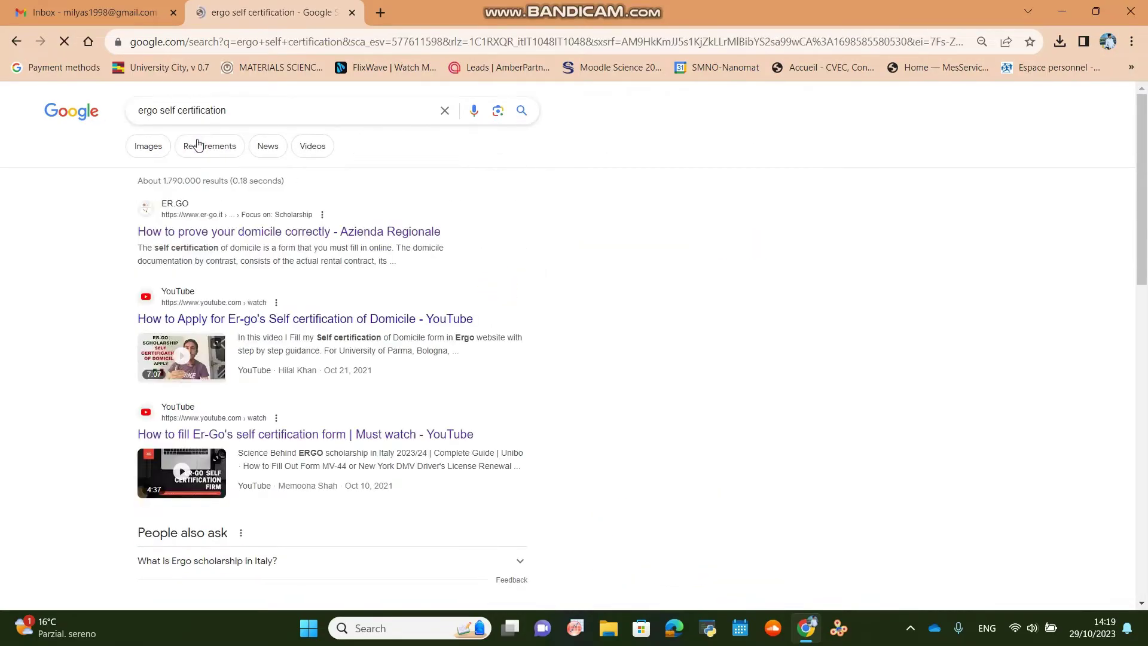
Open the ER.GO domicile guide result, go to the ER.GO homepage and translate it into English.
left_click(241, 233)
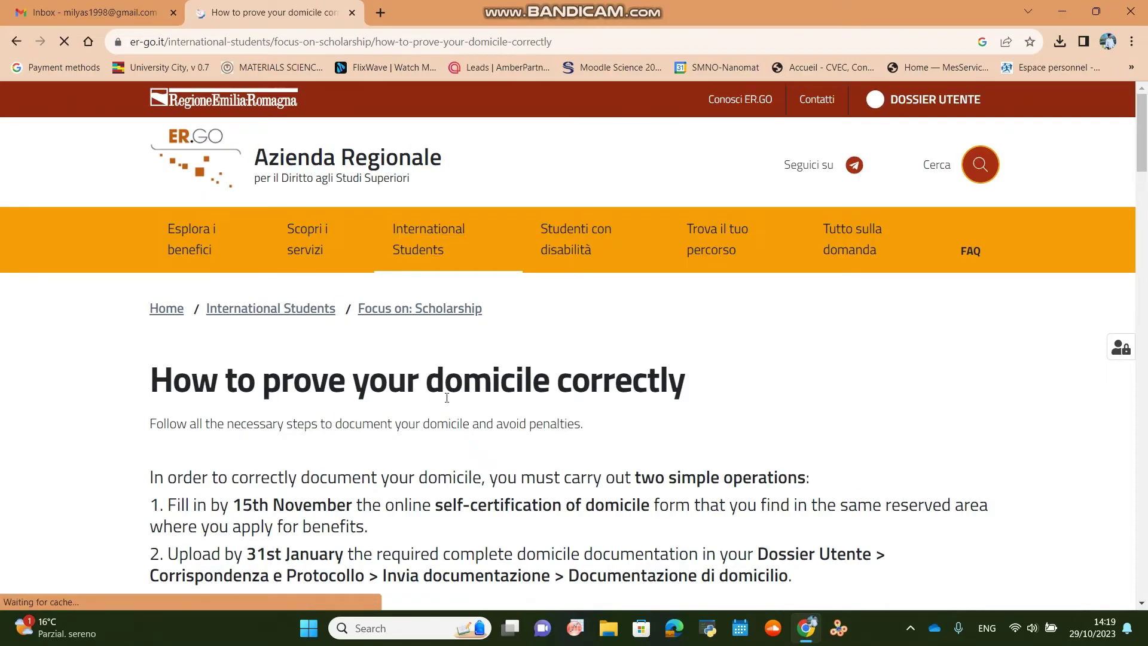
scroll(756, 366, "down", 5)
scroll(756, 366, "down", 15)
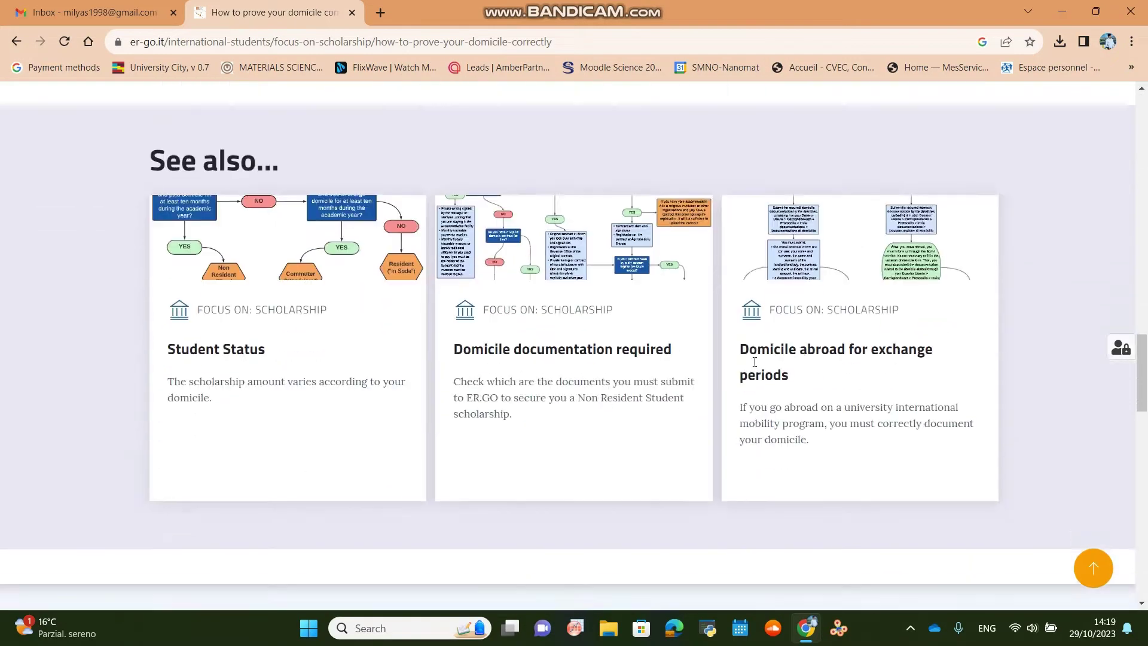
scroll(756, 366, "up", 10)
scroll(756, 367, "up", 10)
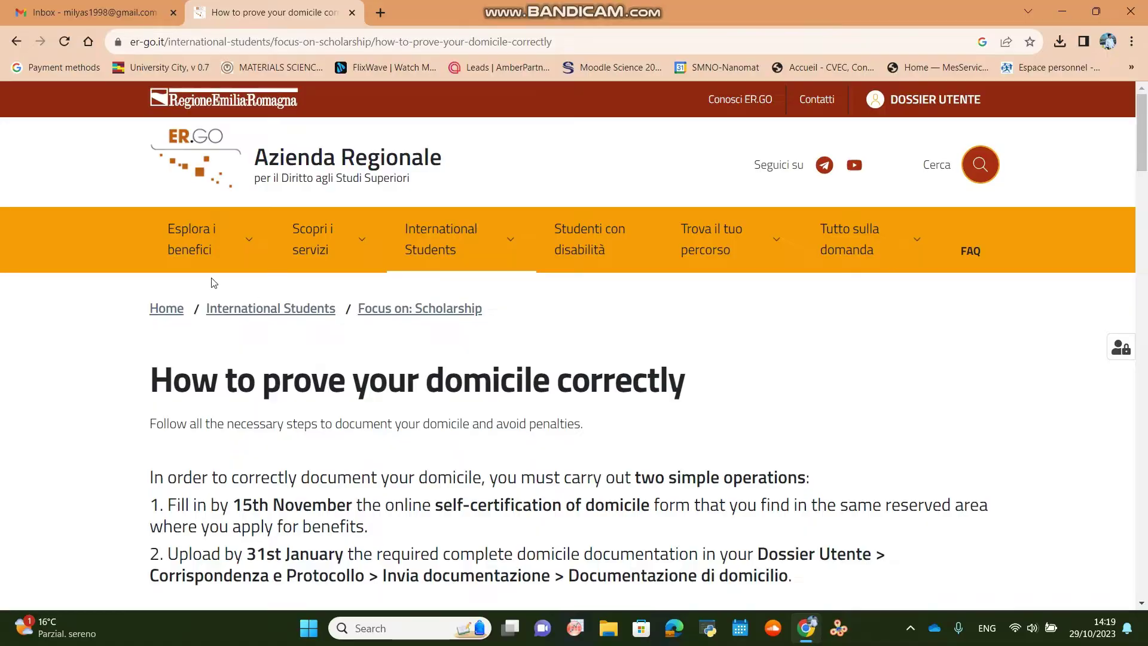
left_click(173, 159)
scroll(518, 463, "down", 20)
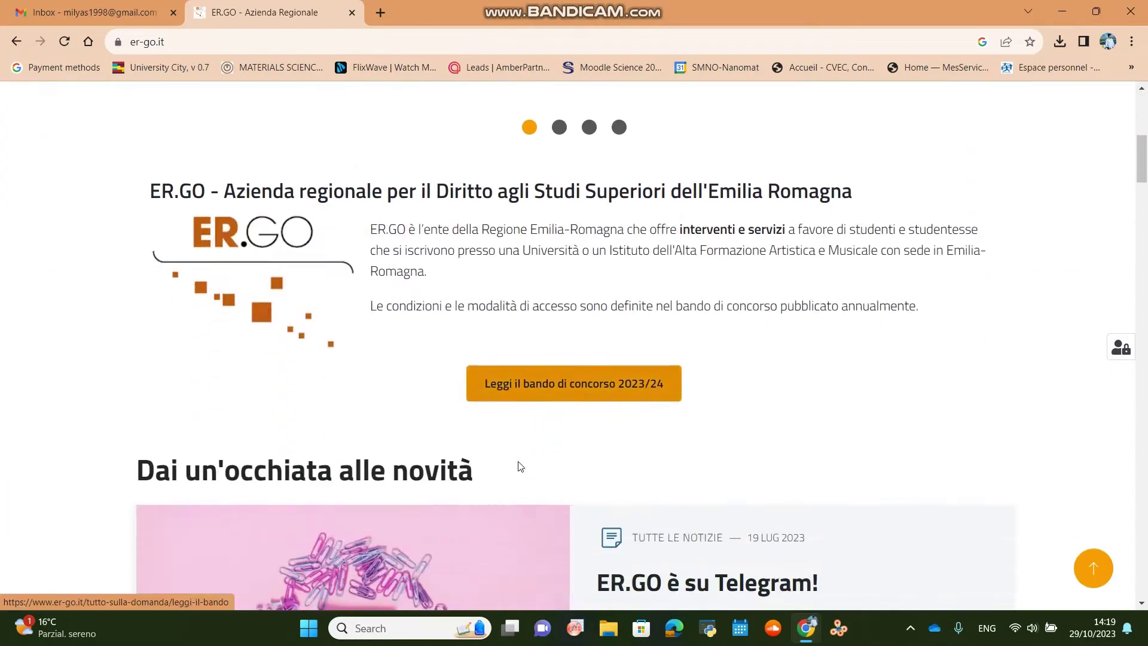
scroll(518, 465, "down", 5)
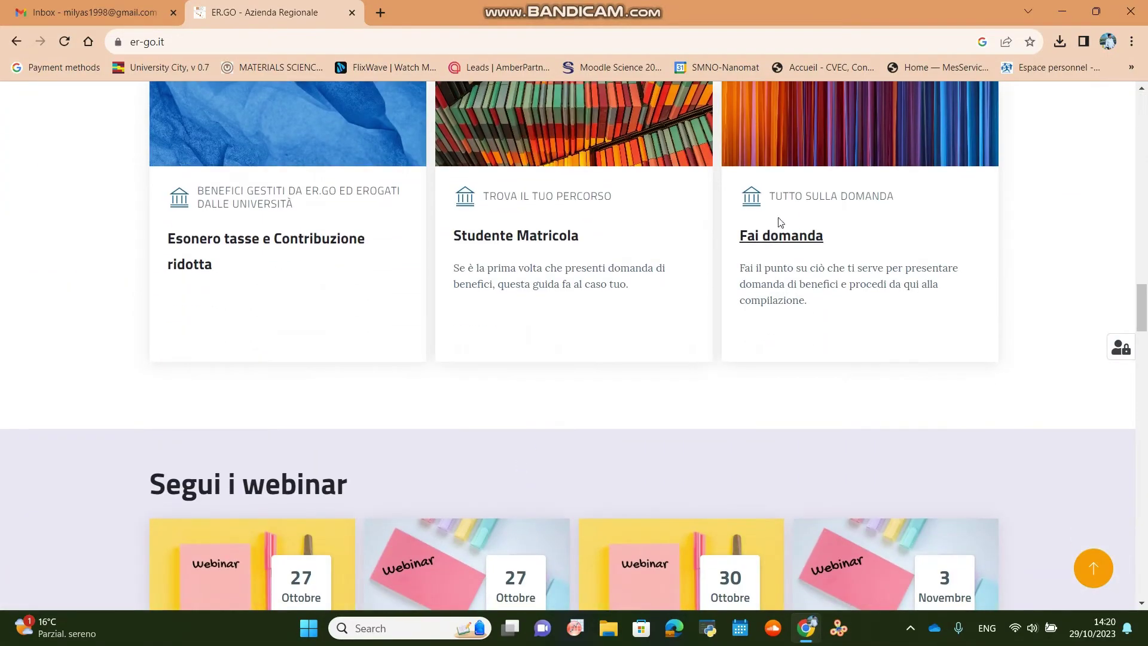
right_click(1074, 186)
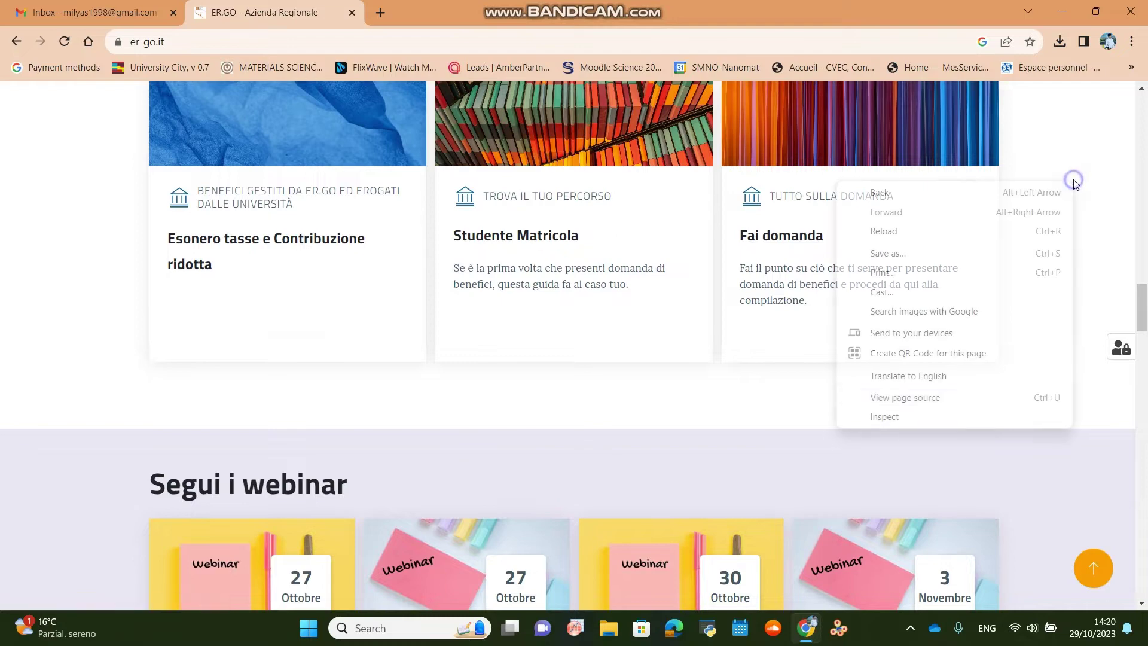
left_click(953, 374)
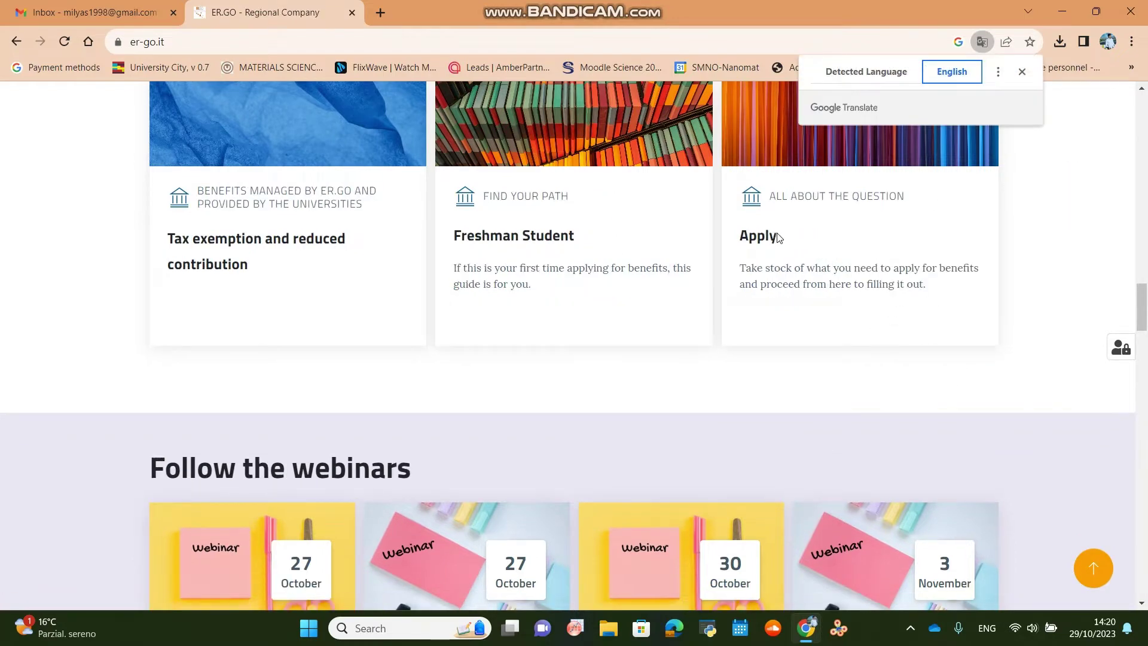
Go to the Apply page and follow its link into the reserved online application area.
left_click(777, 235)
scroll(417, 388, "down", 2)
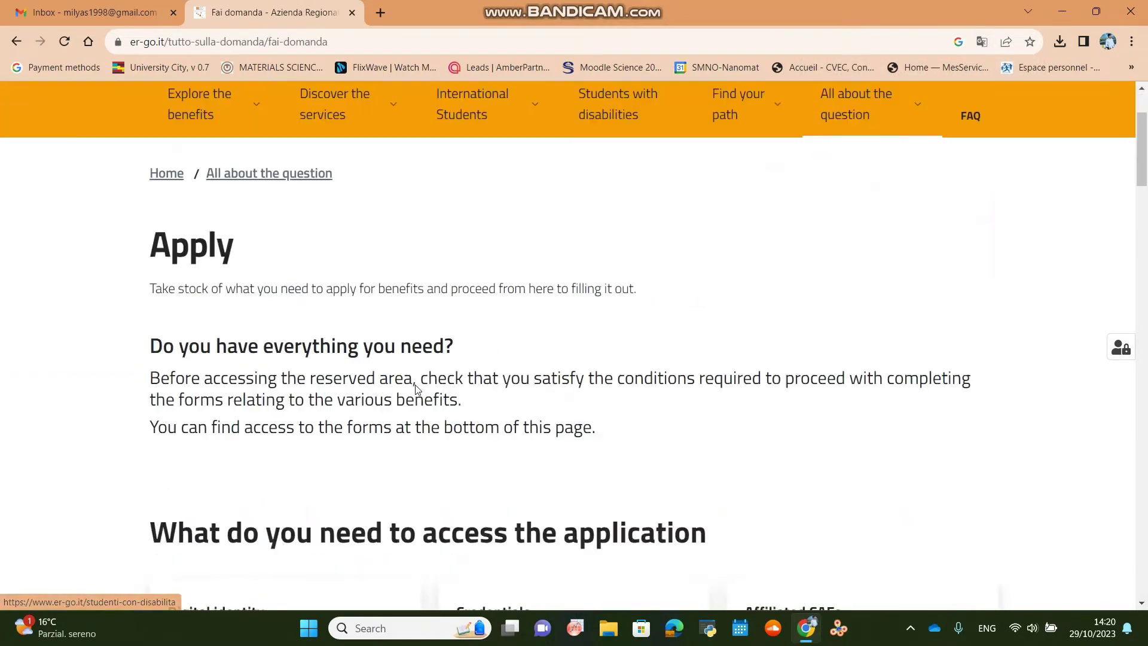
scroll(417, 387, "down", 20)
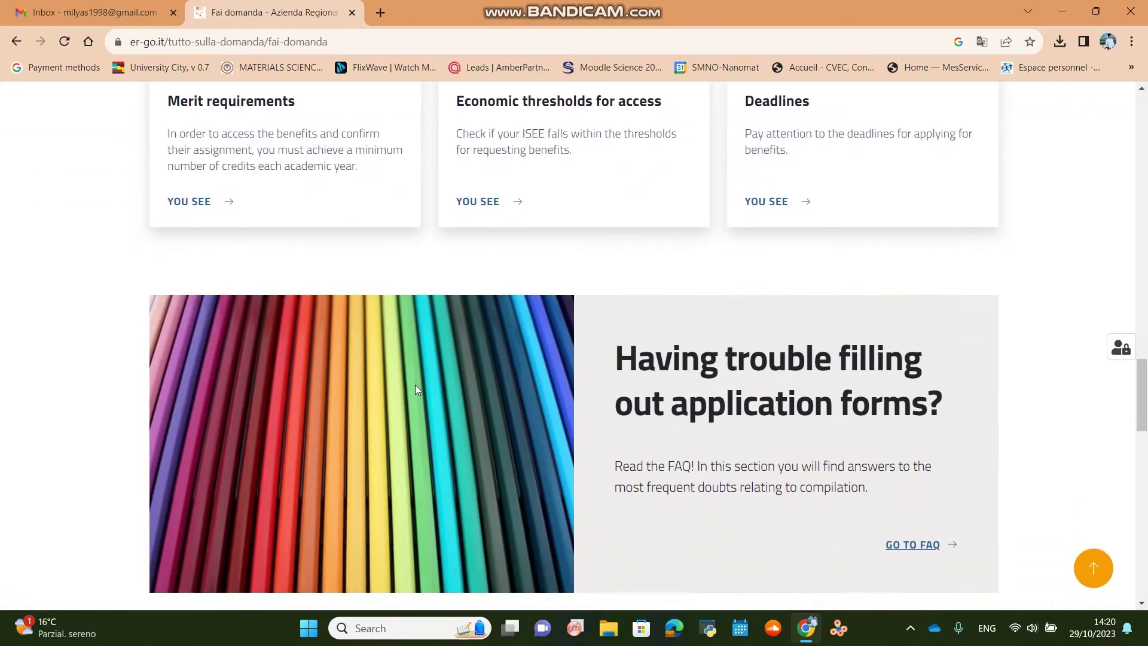
scroll(416, 388, "down", 15)
scroll(536, 305, "up", 2)
left_click(572, 277)
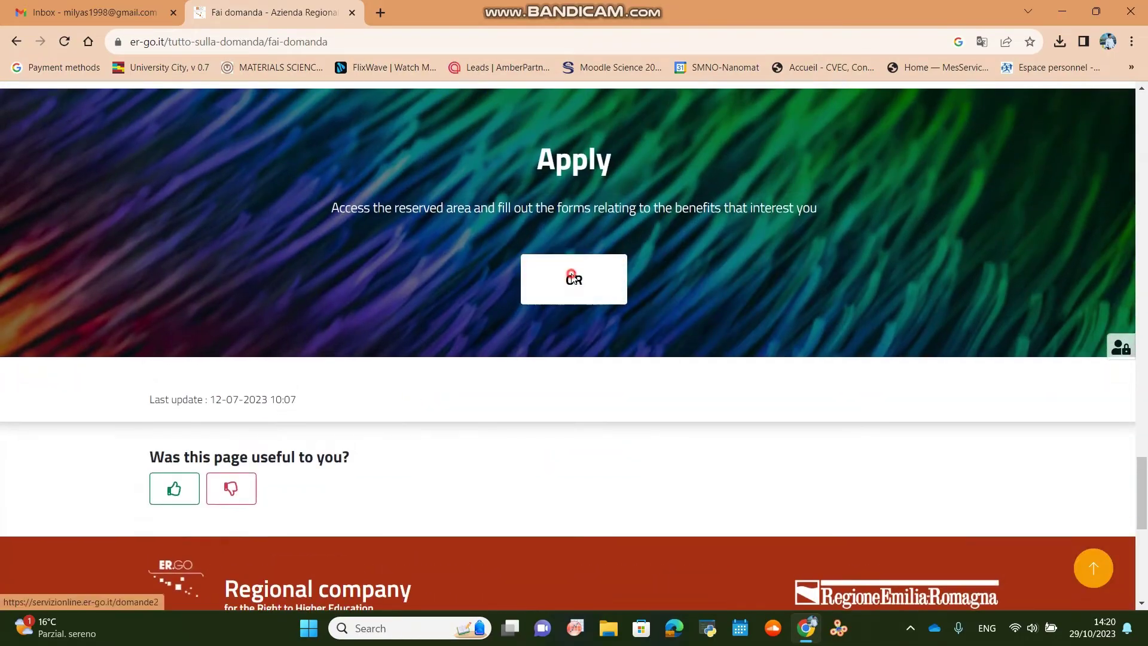
Log in for the Bologna branch using university access credentials.
left_click(149, 279)
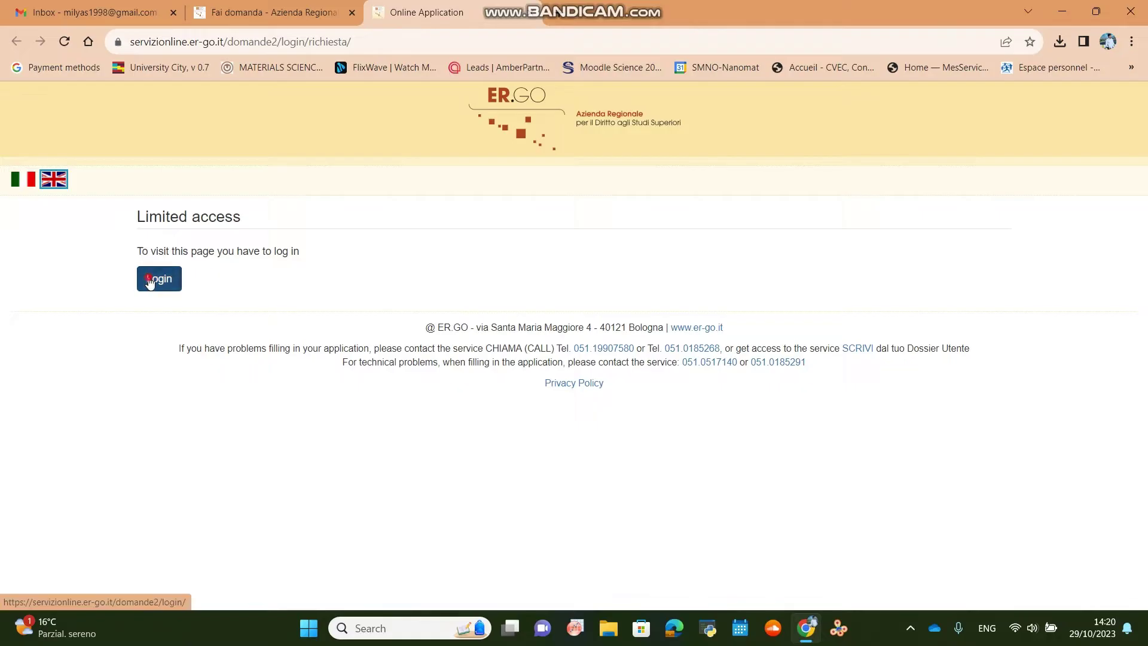
left_click(190, 257)
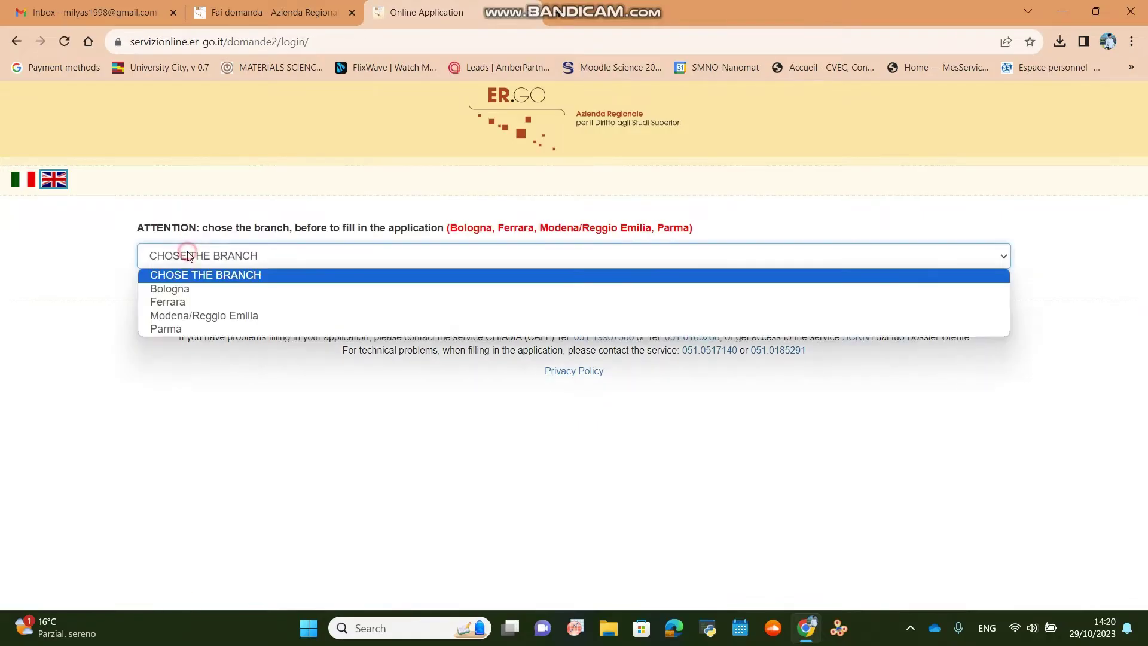
left_click(186, 291)
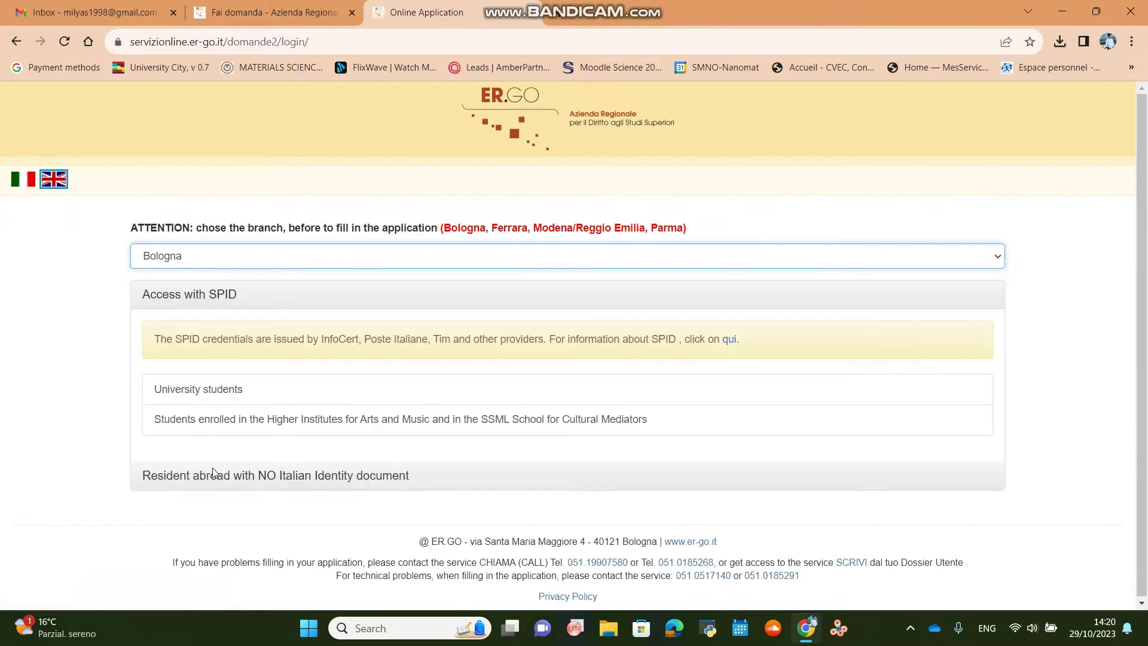
left_click(213, 470)
left_click(197, 466)
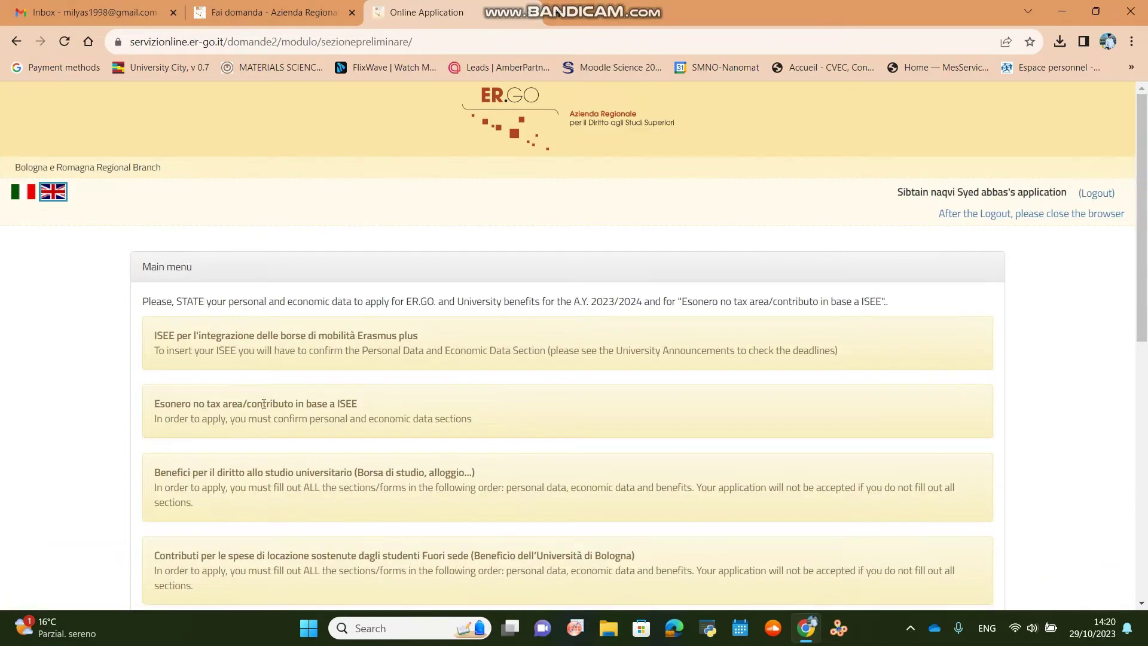
Translate the Main menu into English and look over its Personal data and Economic data sections.
scroll(505, 441, "down", 1)
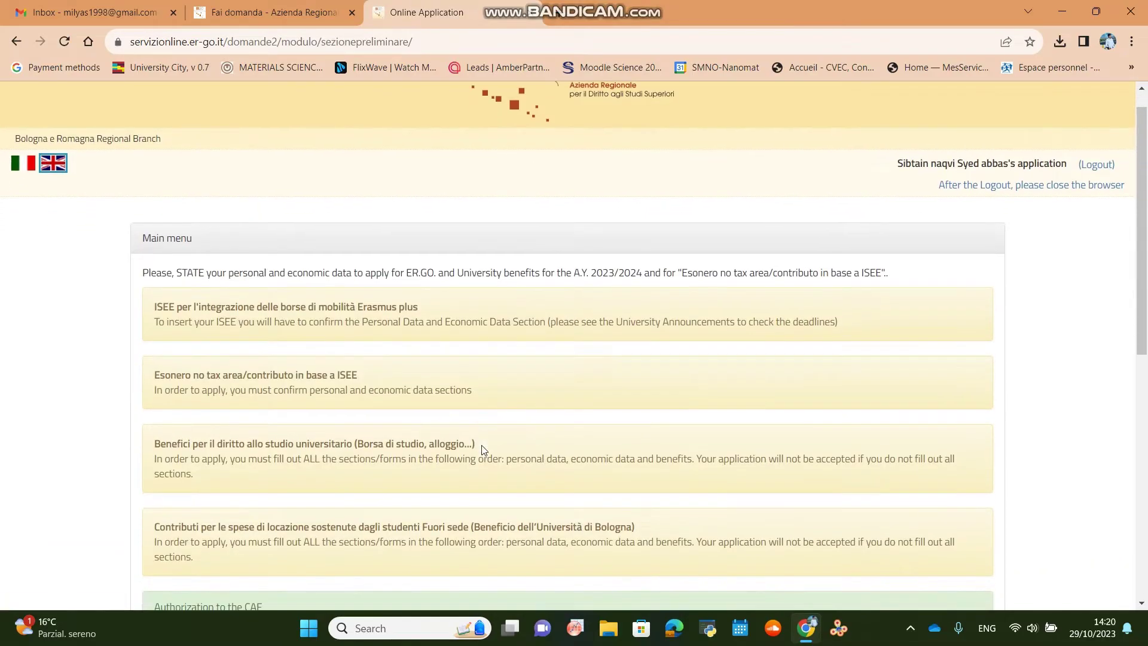
scroll(515, 383, "down", 2)
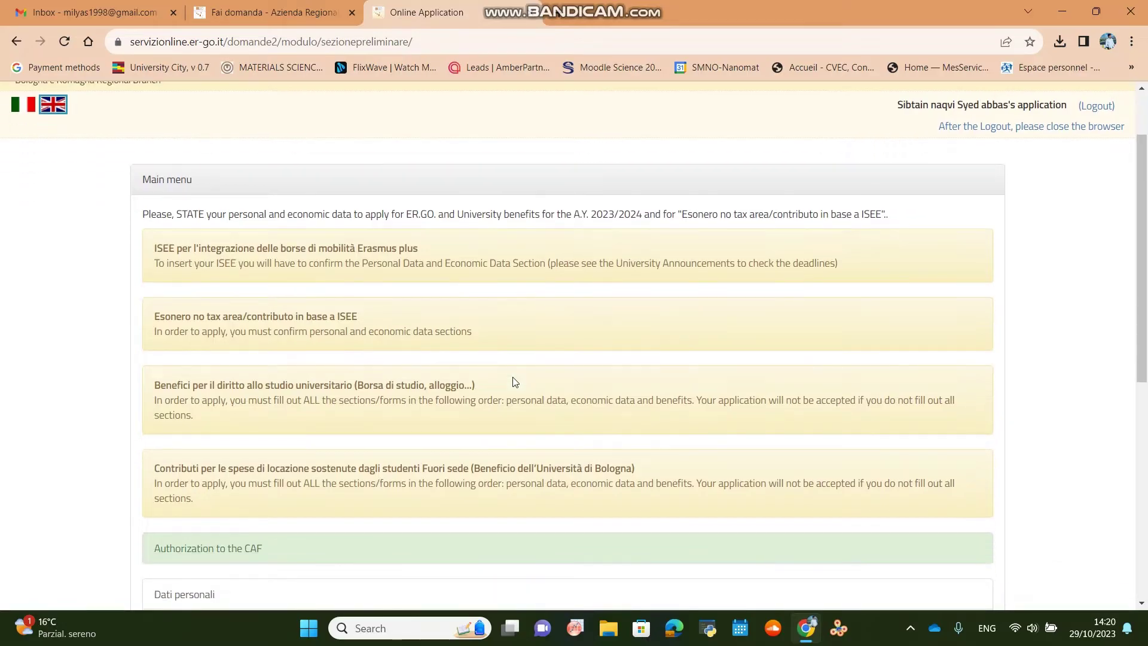
scroll(515, 382, "up", 3)
scroll(515, 383, "down", 1)
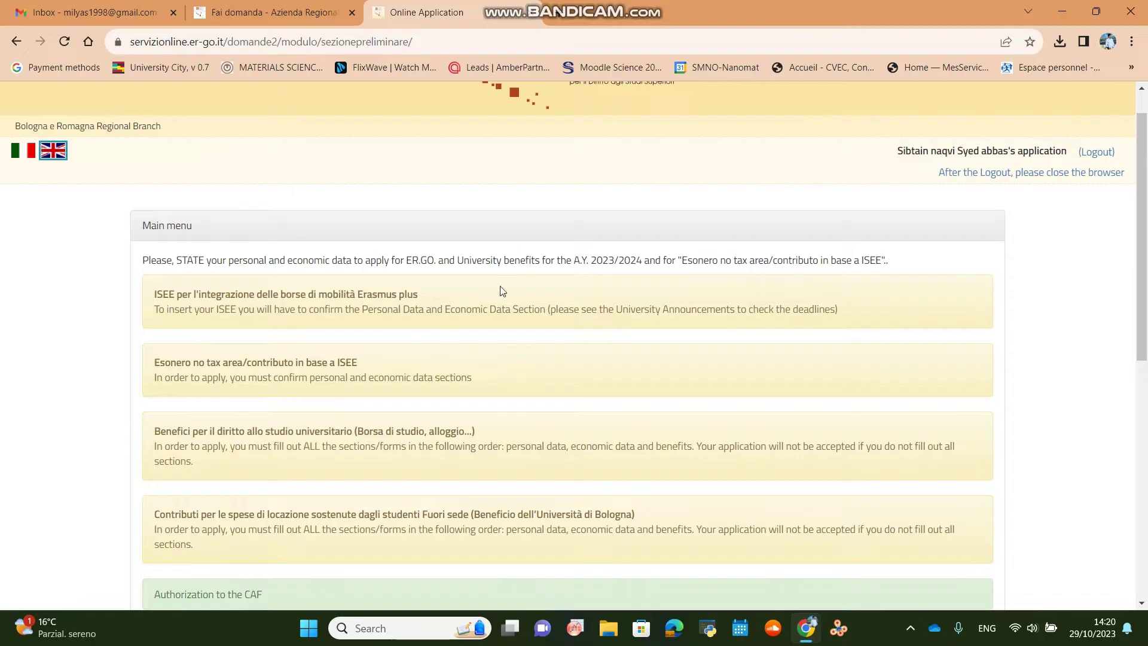
scroll(492, 446, "down", 1)
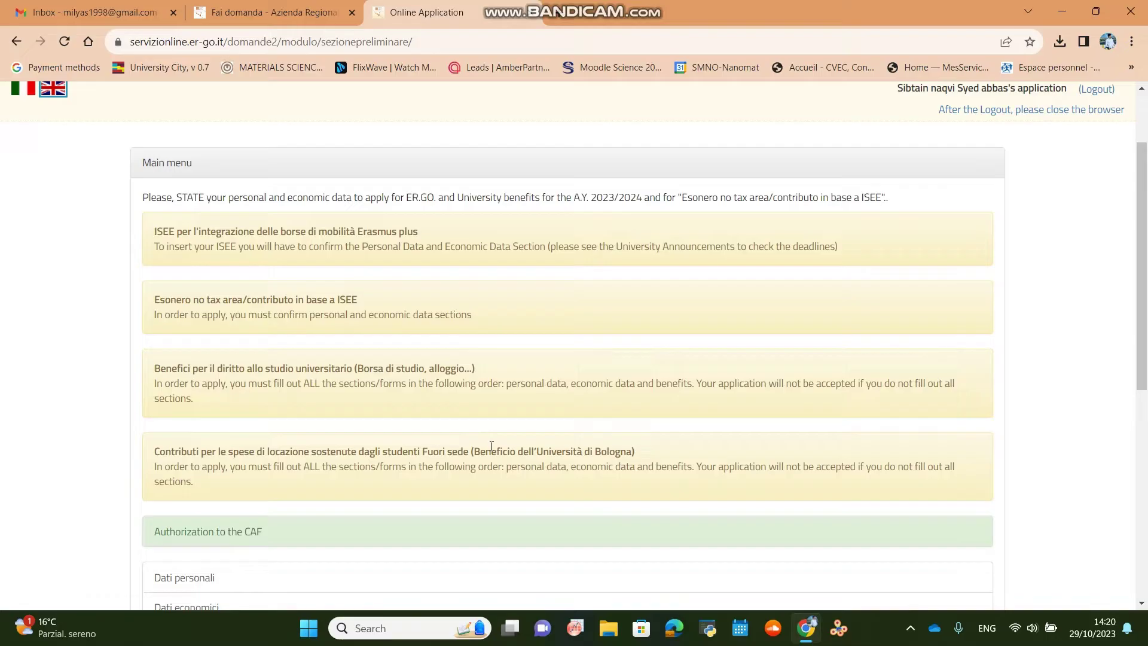
scroll(87, 415, "down", 1)
scroll(87, 412, "down", 2)
right_click(87, 410)
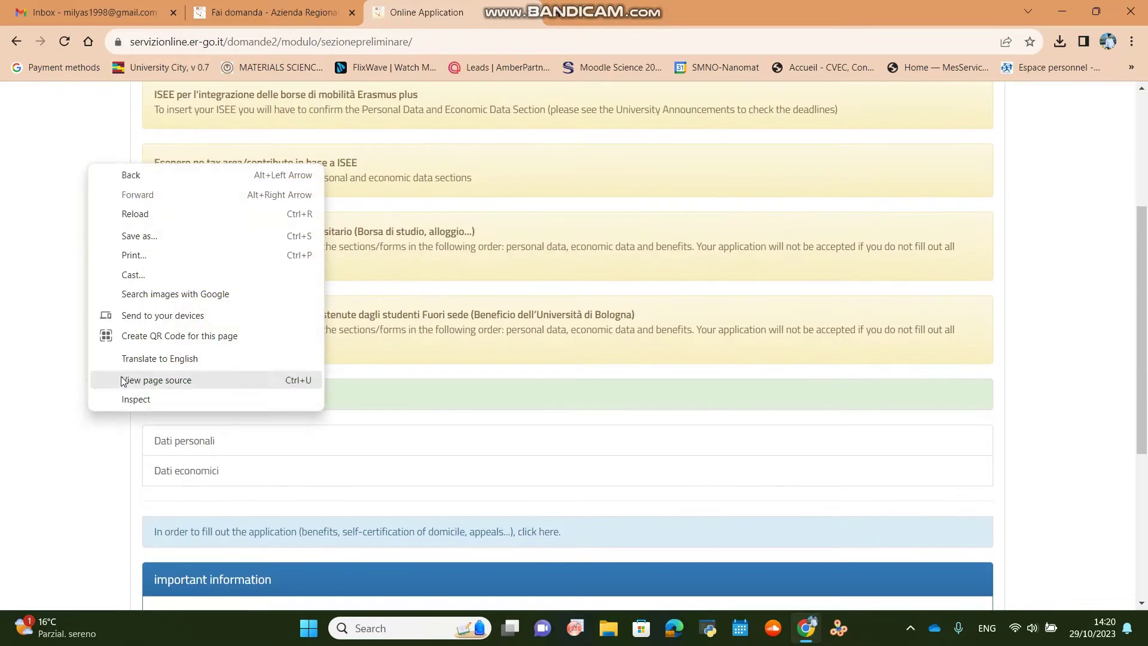
left_click(123, 359)
scroll(220, 475, "down", 3)
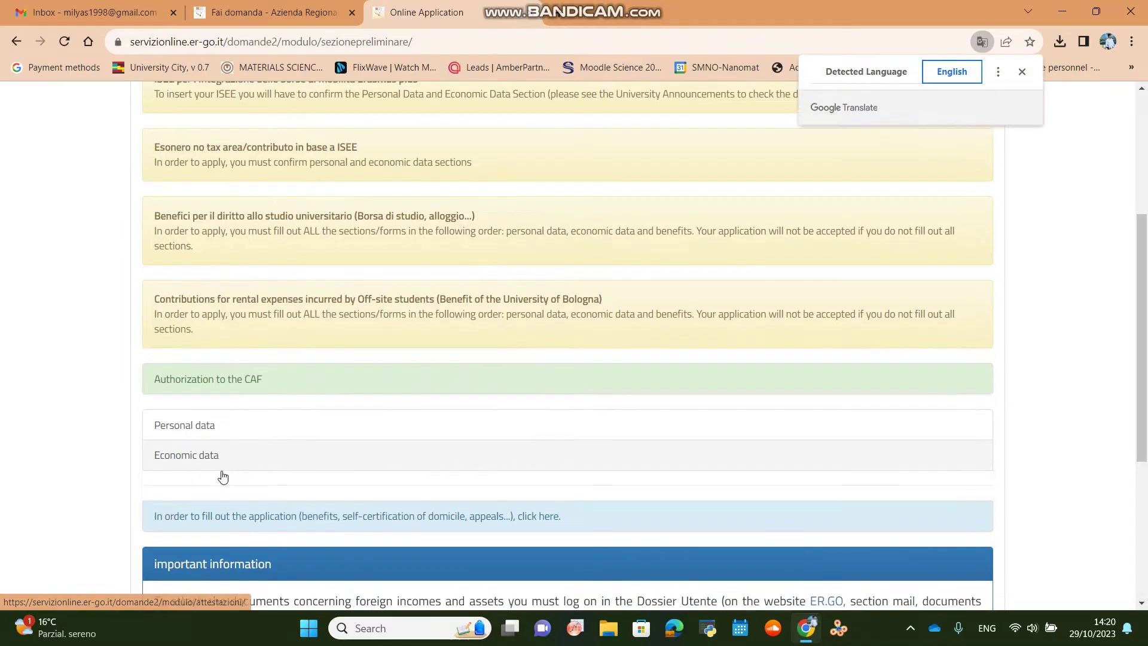
scroll(246, 246, "up", 6)
scroll(293, 451, "down", 6)
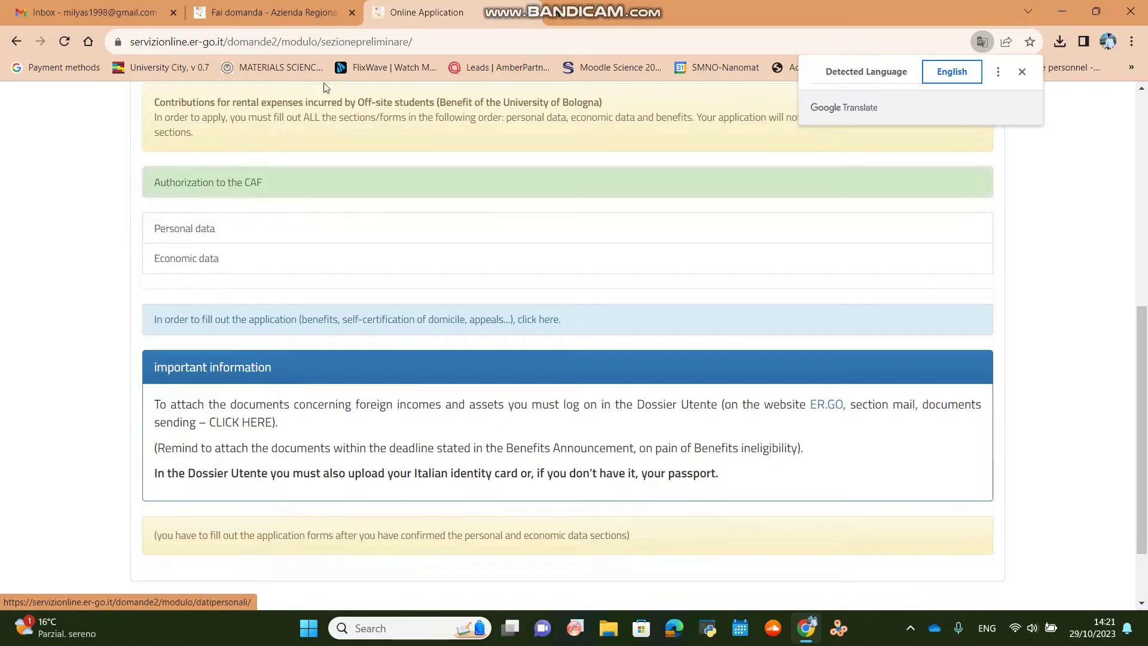
Open the list of application forms and translate it into English.
left_click(379, 324)
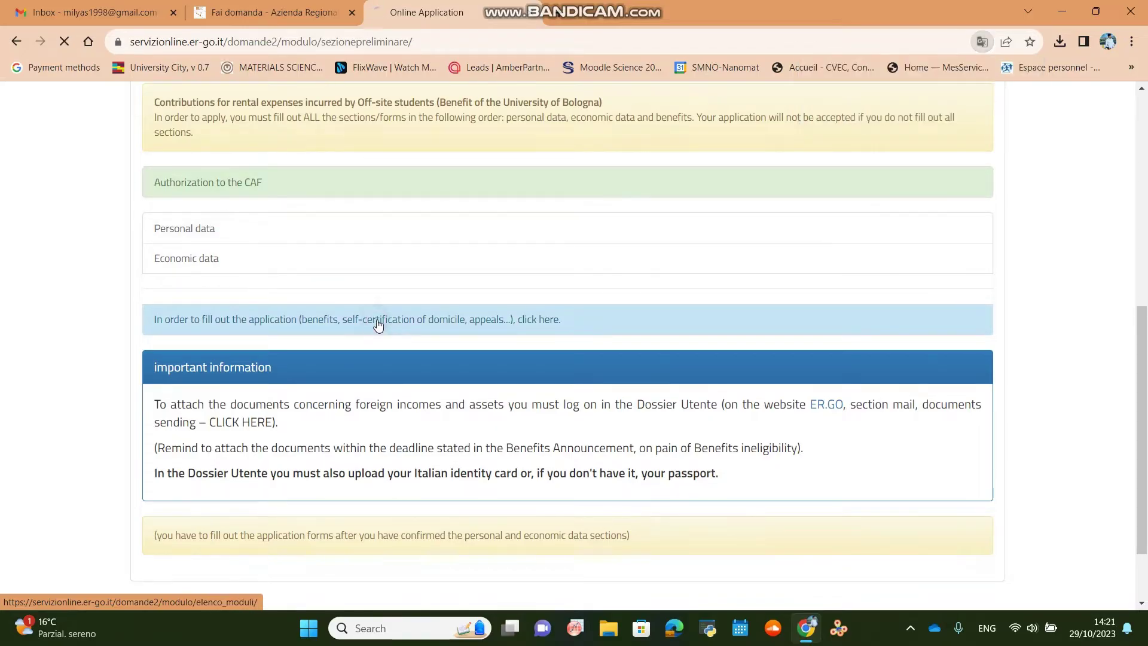
scroll(258, 419, "down", 3)
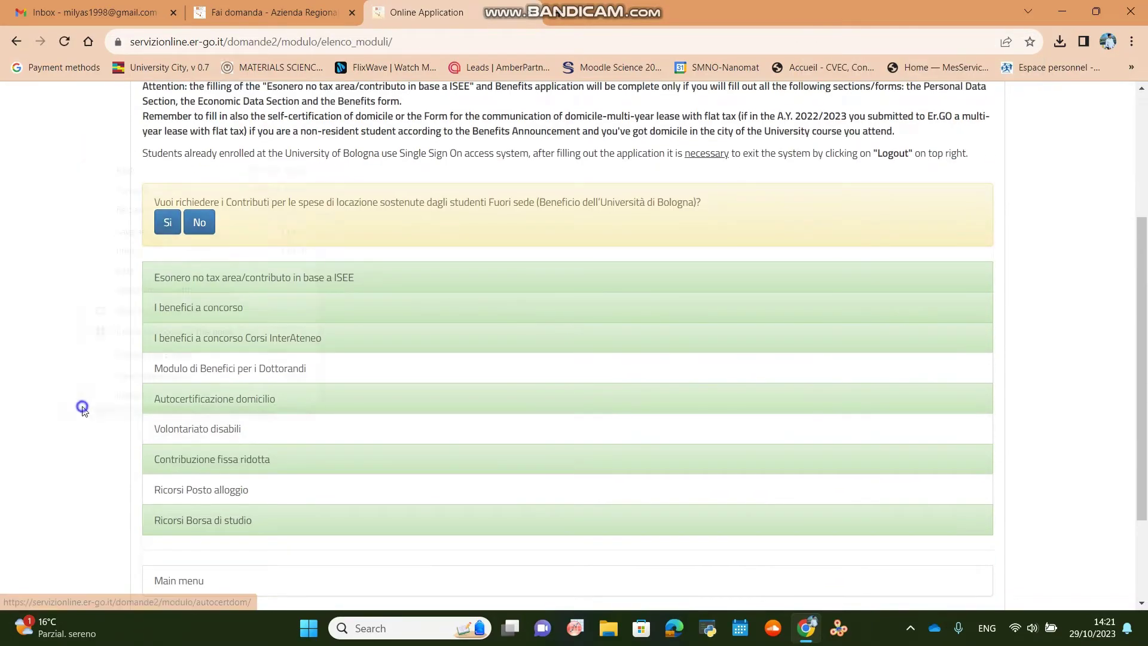
right_click(84, 405)
left_click(114, 361)
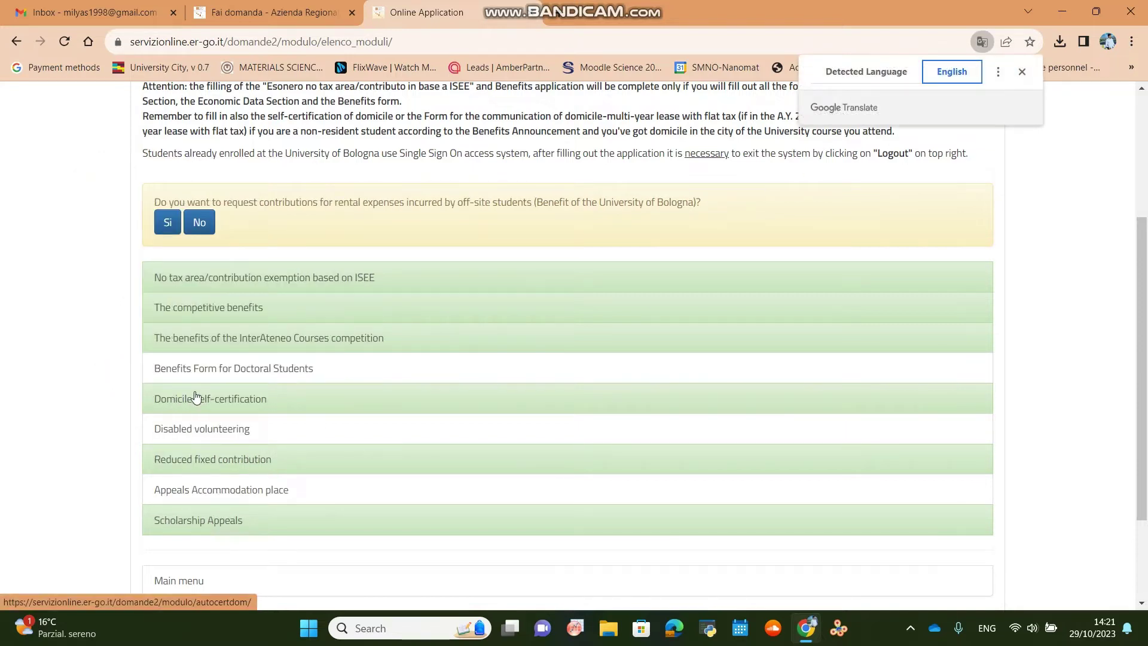
Open the Domicile self-certification form, review its Personal Data page and go Forward.
left_click(243, 398)
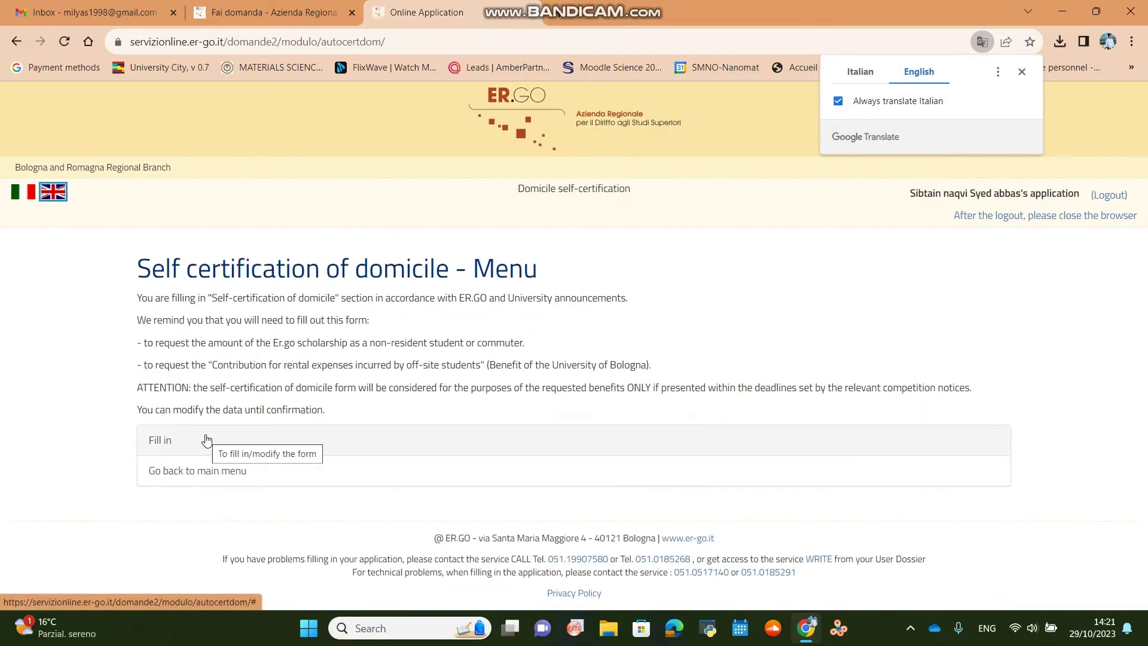
left_click(206, 440)
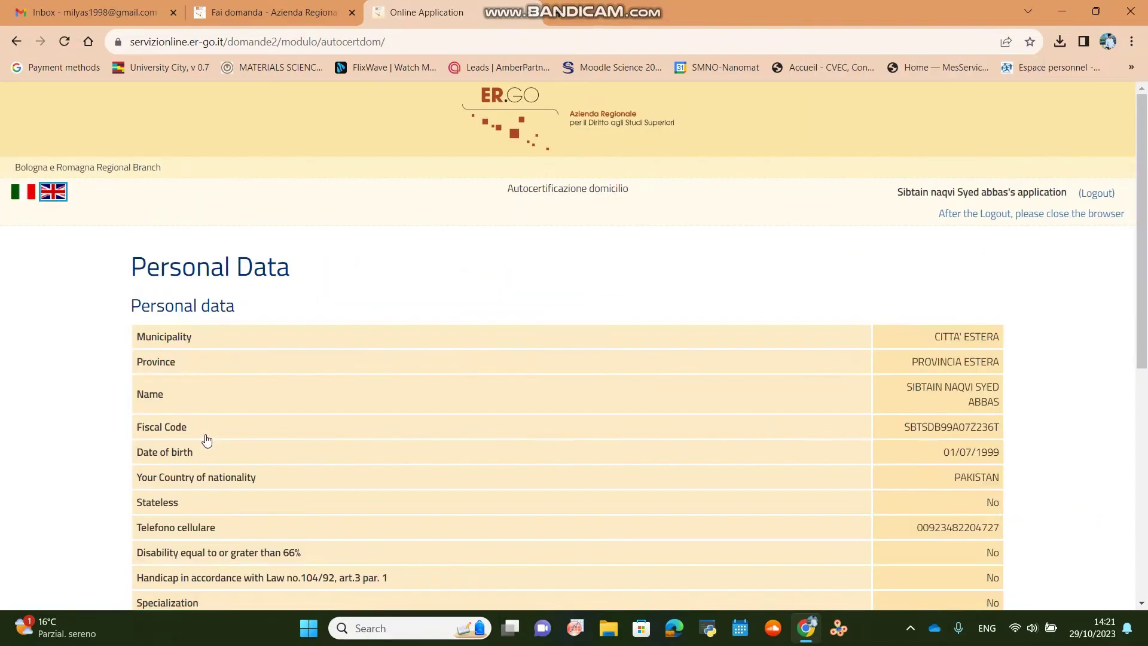
scroll(205, 438, "down", 3)
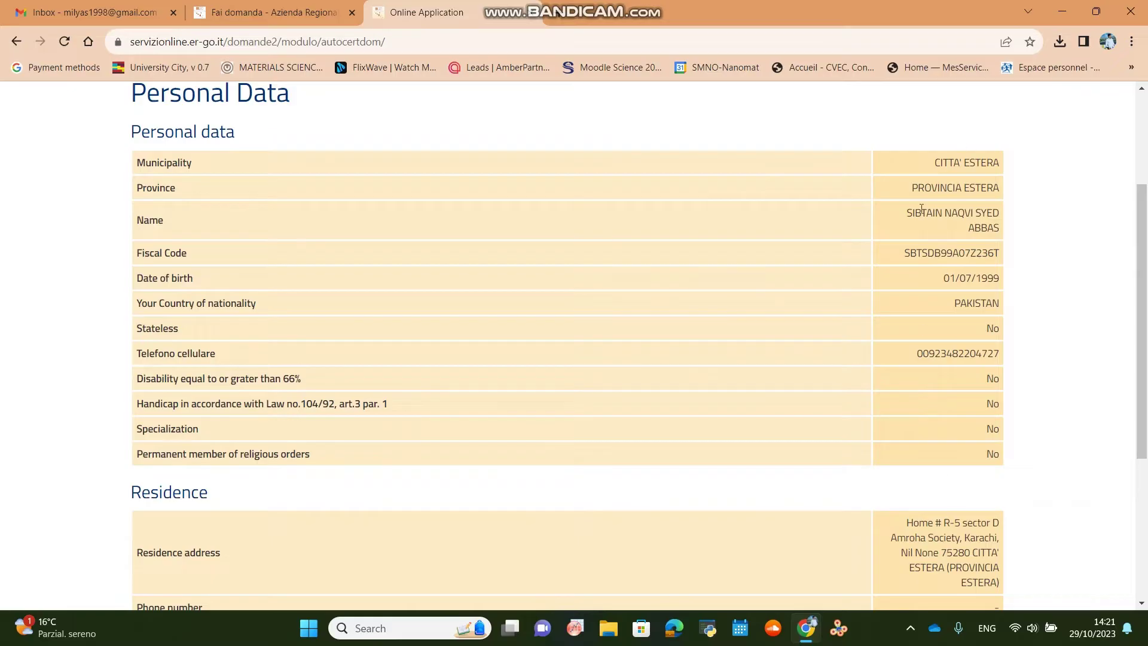
scroll(913, 472, "down", 3)
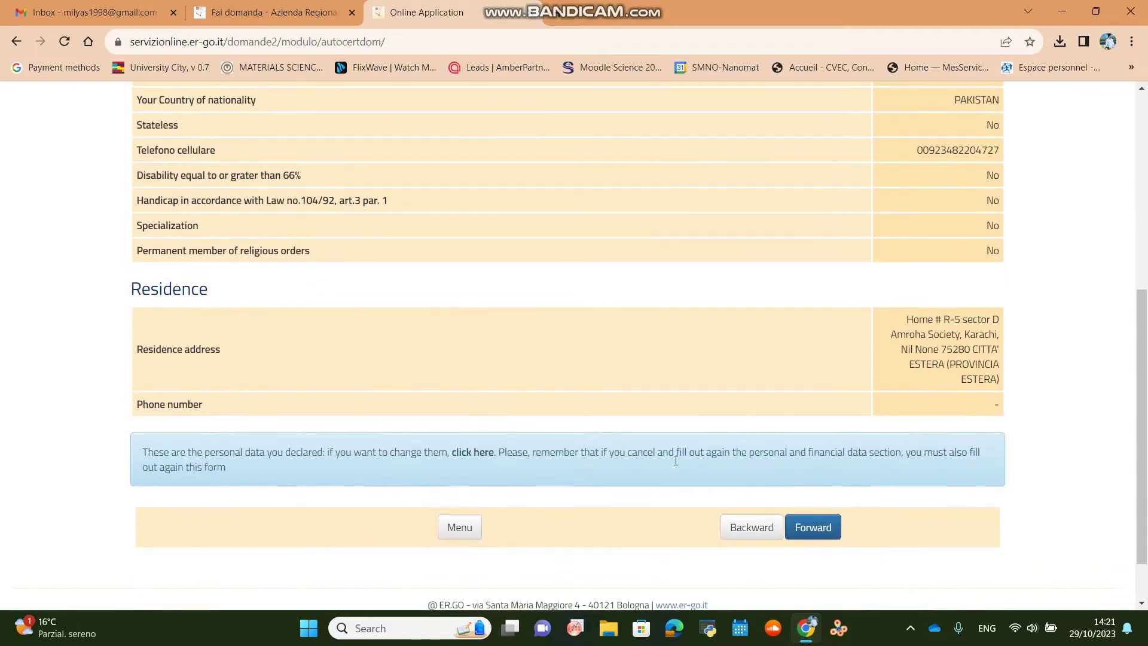
left_click(822, 528)
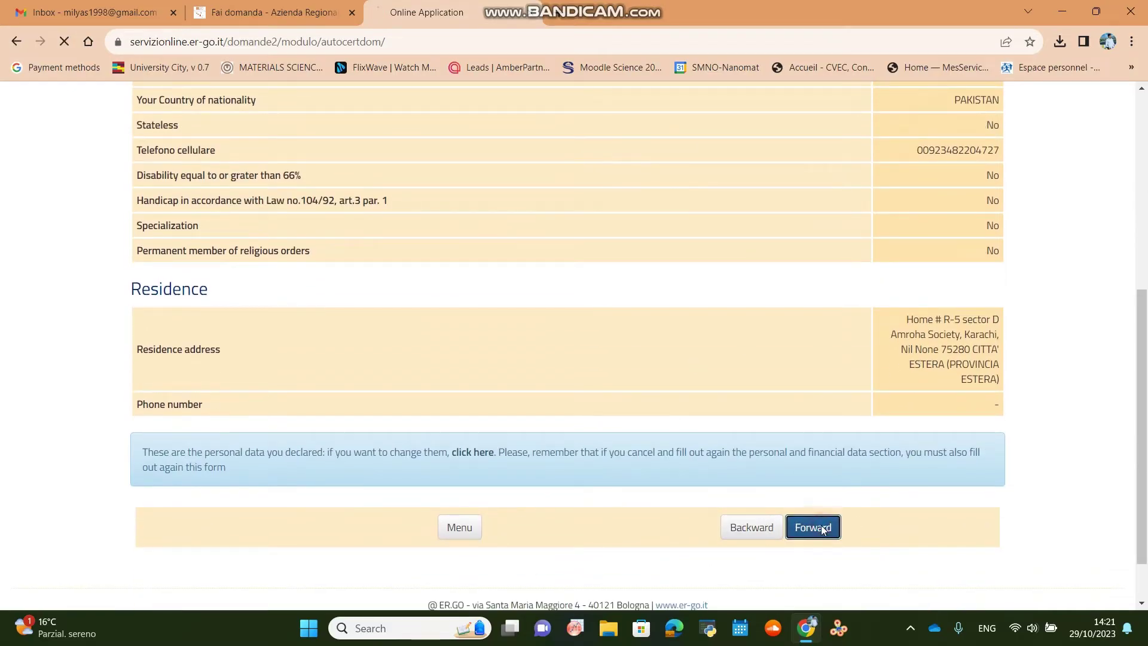
Set enrolment to Università di Bologna, Laurea magistrale, first-year Matricola, and continue.
left_click(204, 324)
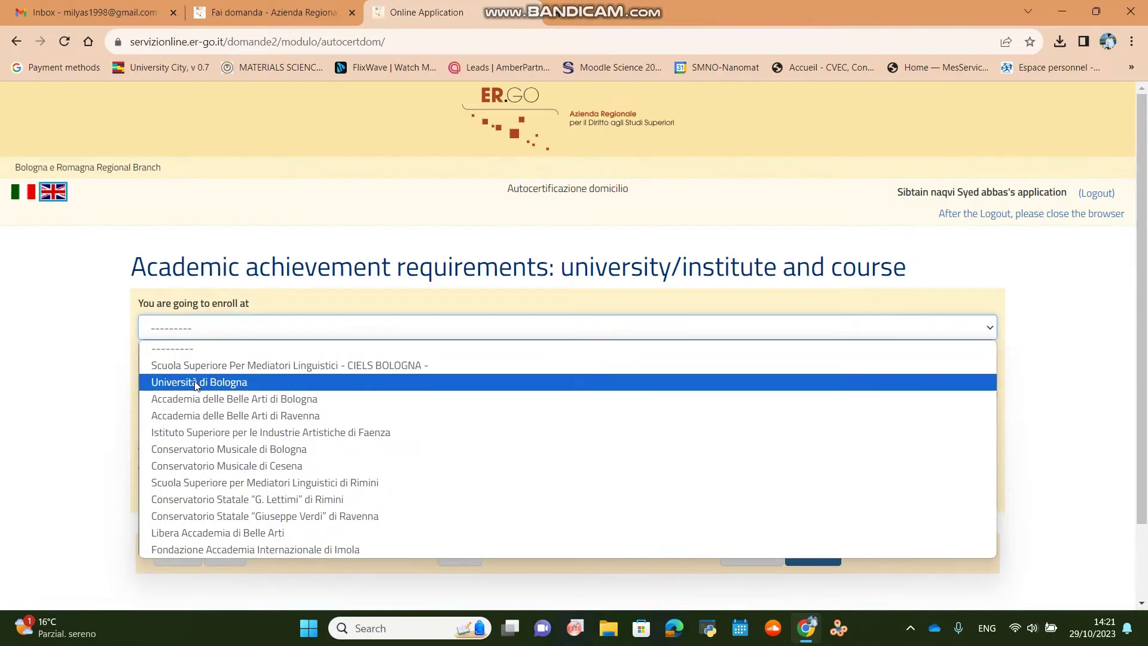
left_click(196, 383)
left_click(166, 388)
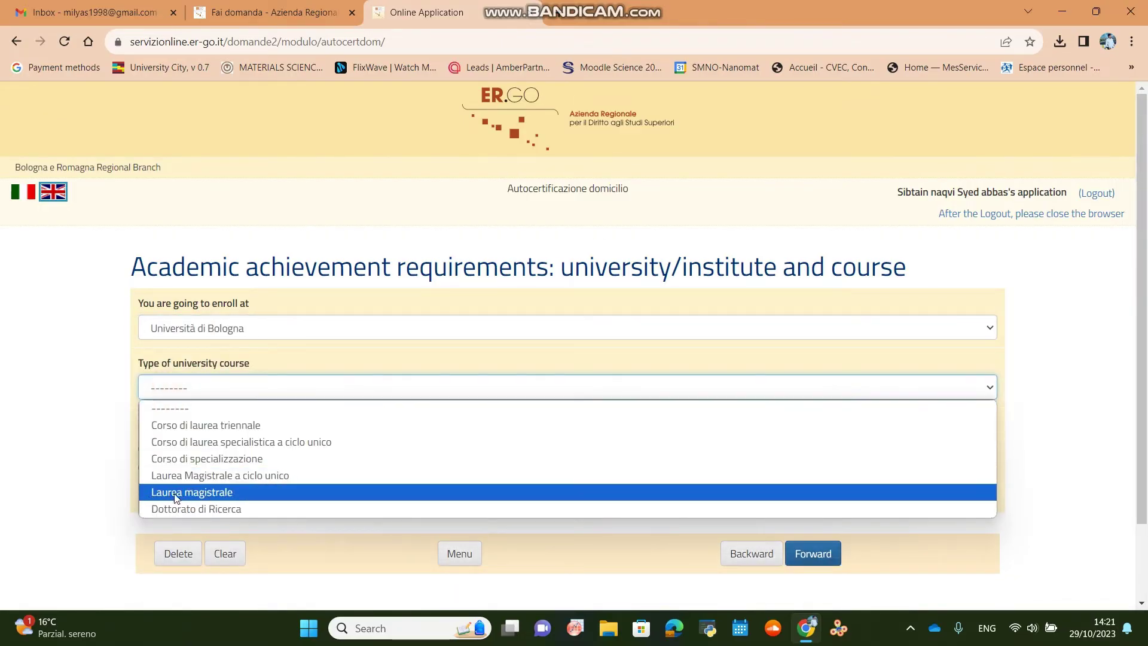
left_click(194, 492)
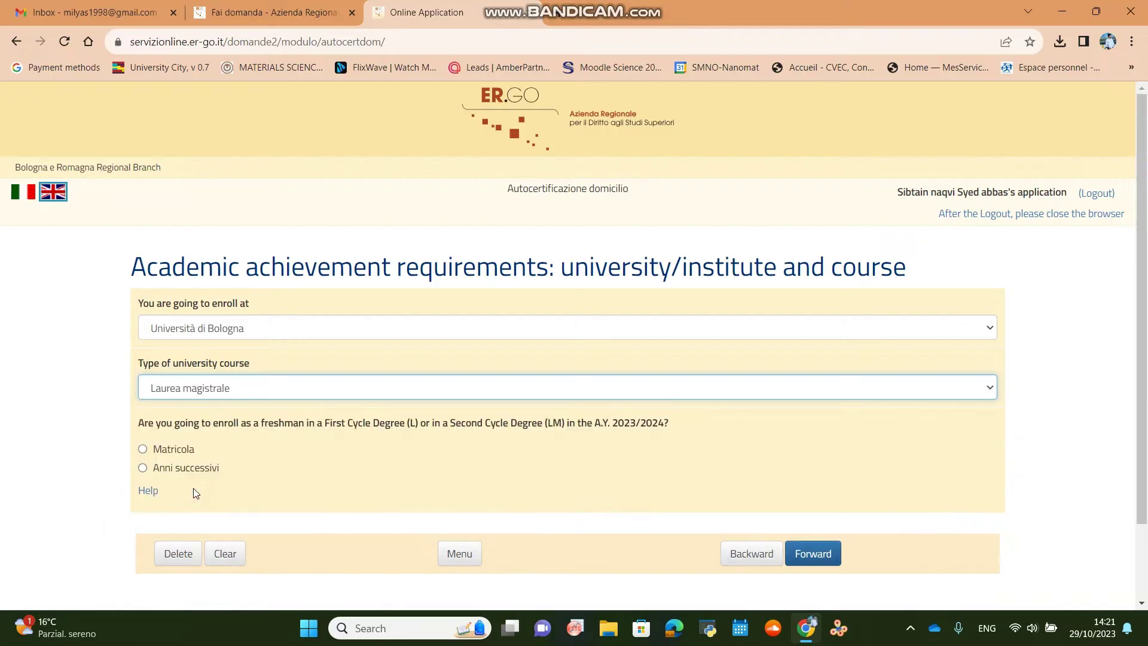
left_click(177, 454)
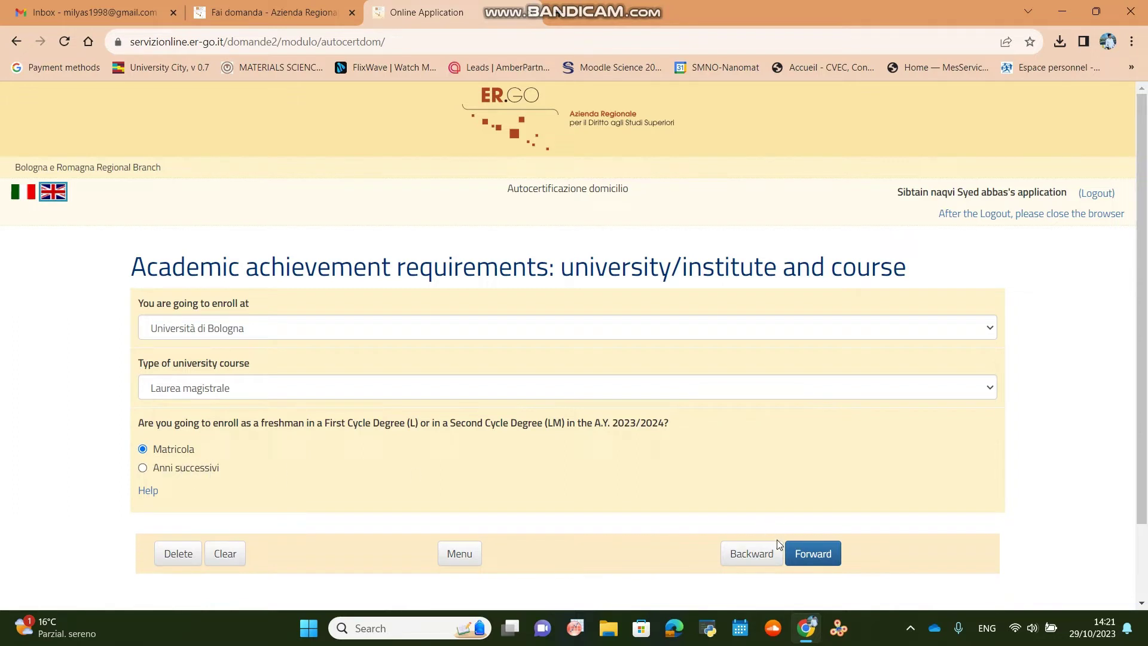
left_click(800, 550)
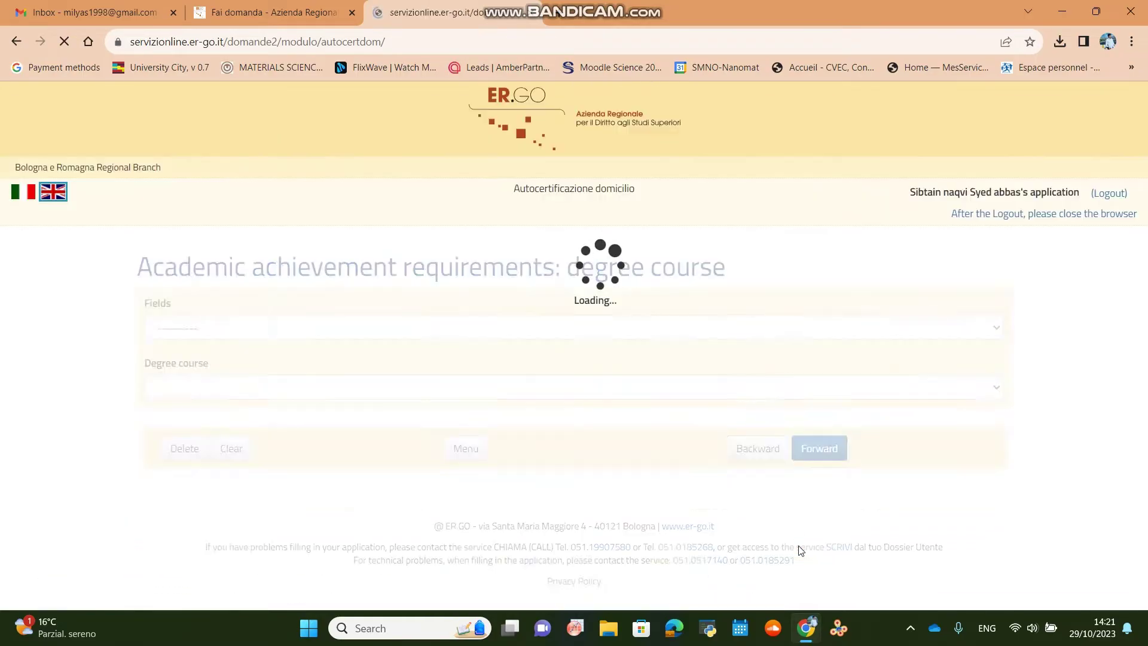
left_click(289, 333)
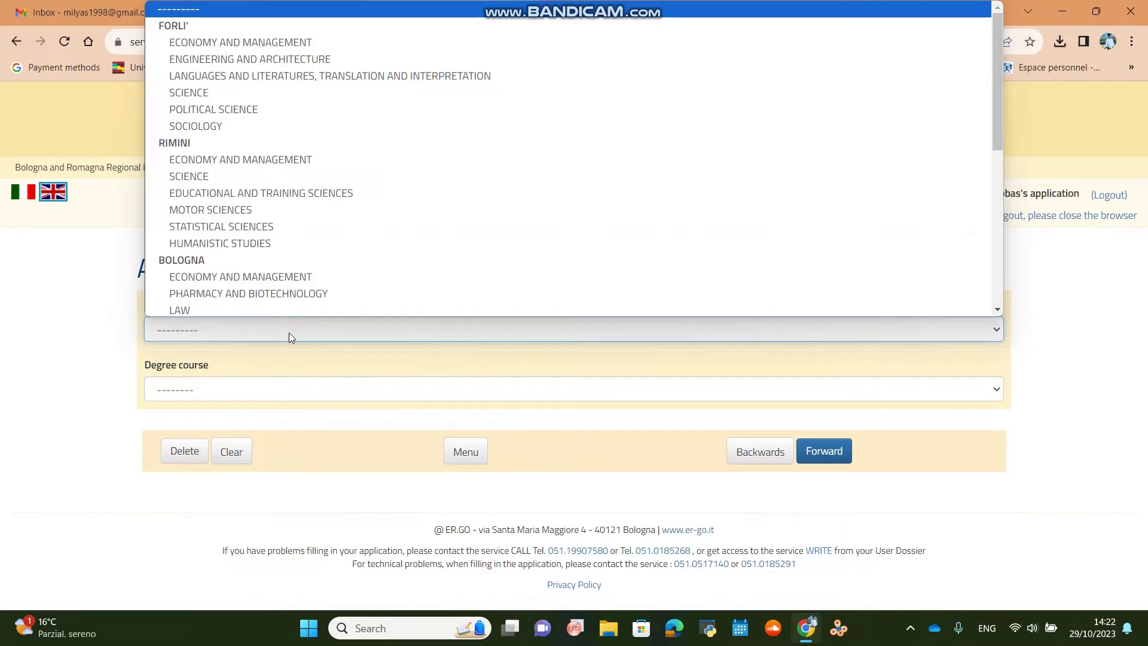
scroll(269, 218, "down", 2)
left_click(269, 218)
left_click(269, 389)
left_click(236, 303)
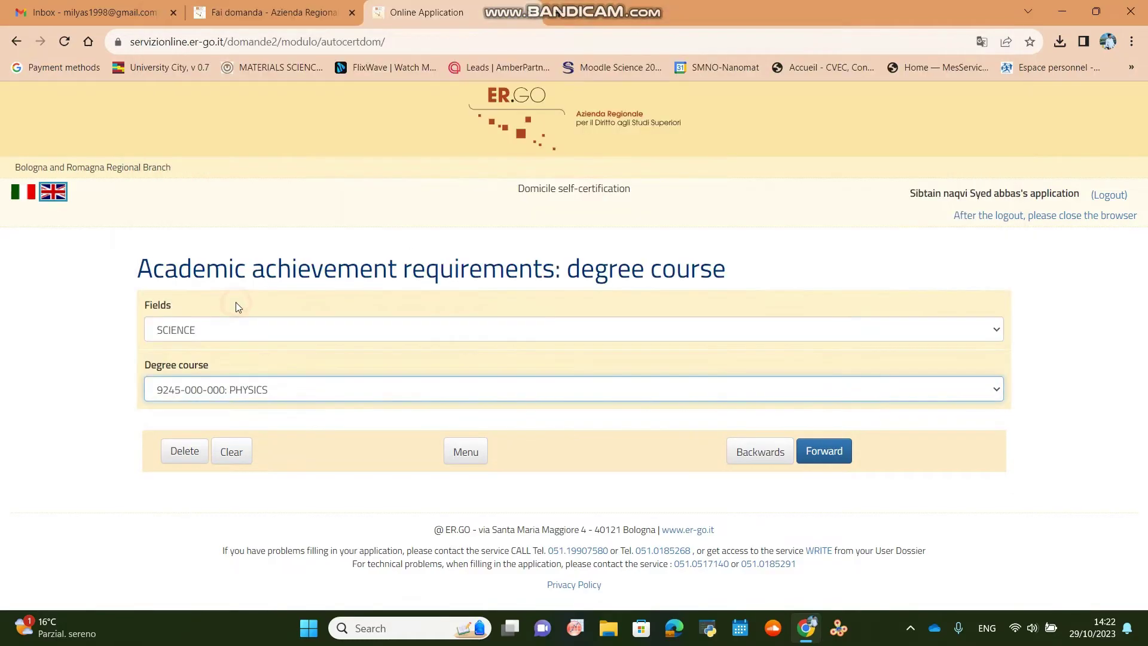
left_click(828, 451)
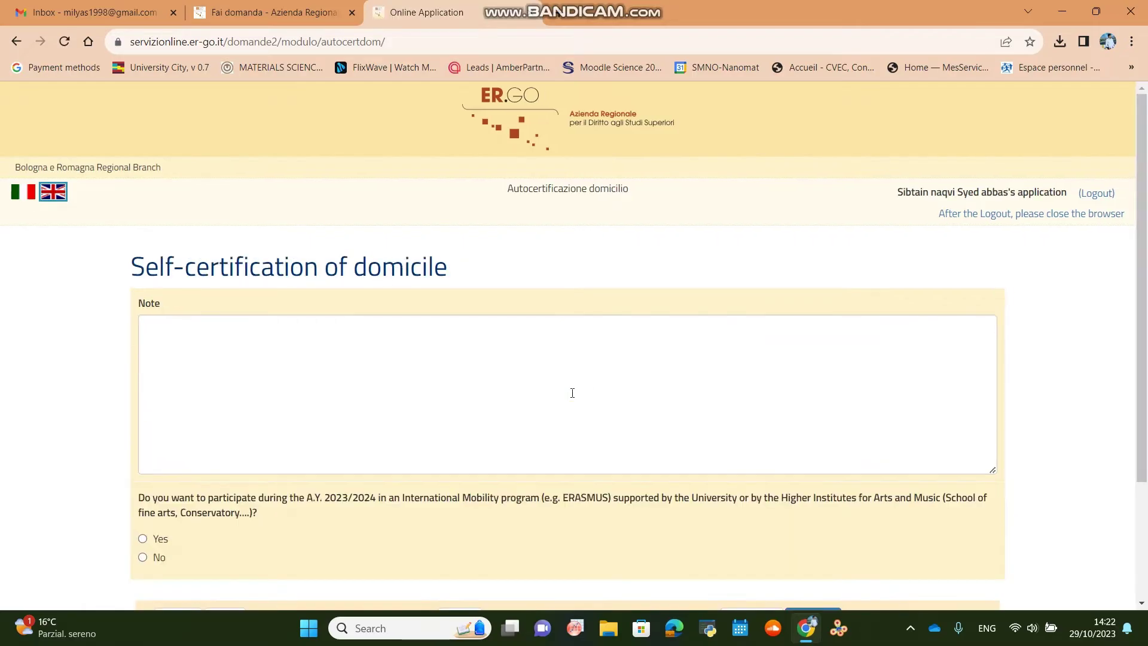
scroll(830, 497, "down", 3)
left_click(143, 378)
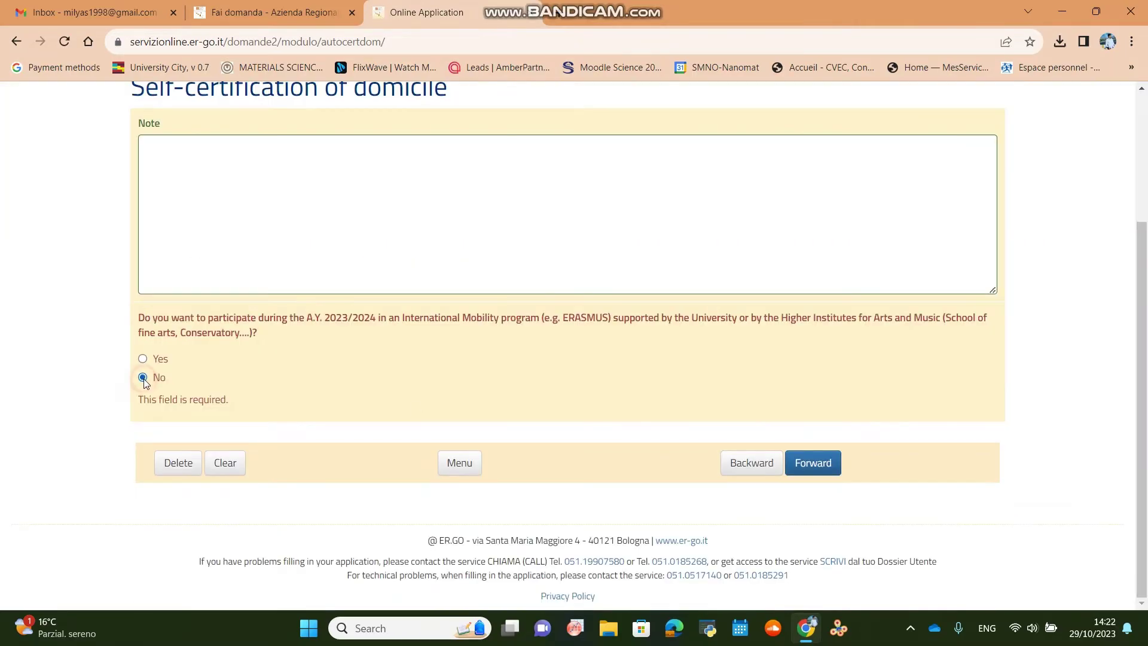
Advance to the domicile data form and look over its fields.
left_click(814, 465)
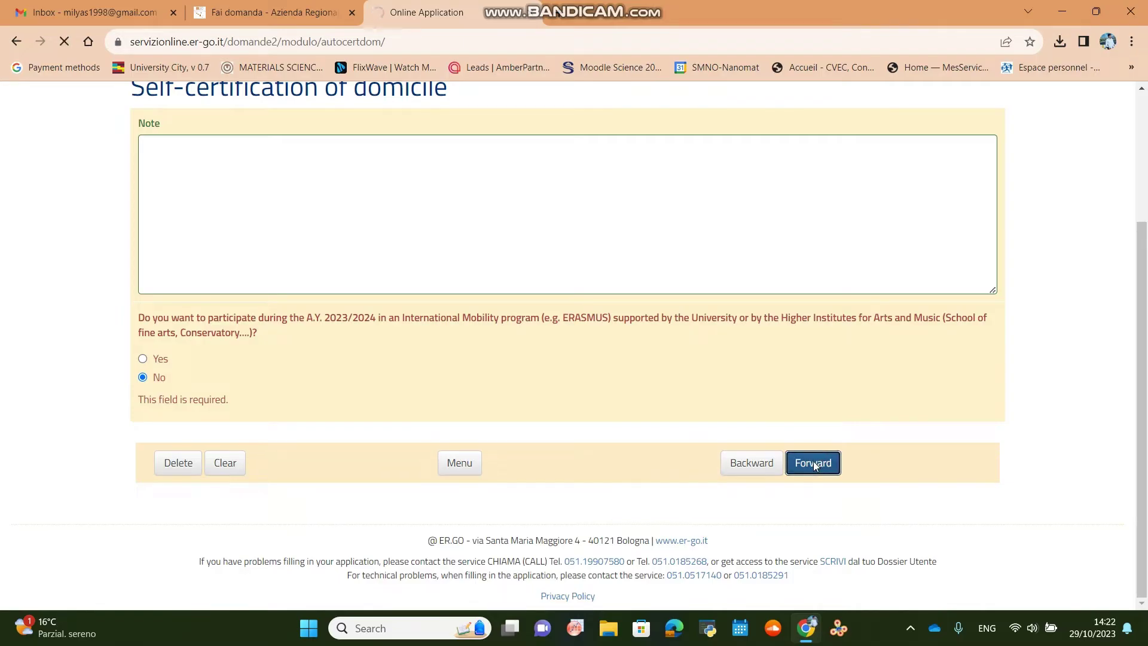
scroll(335, 477, "down", 2)
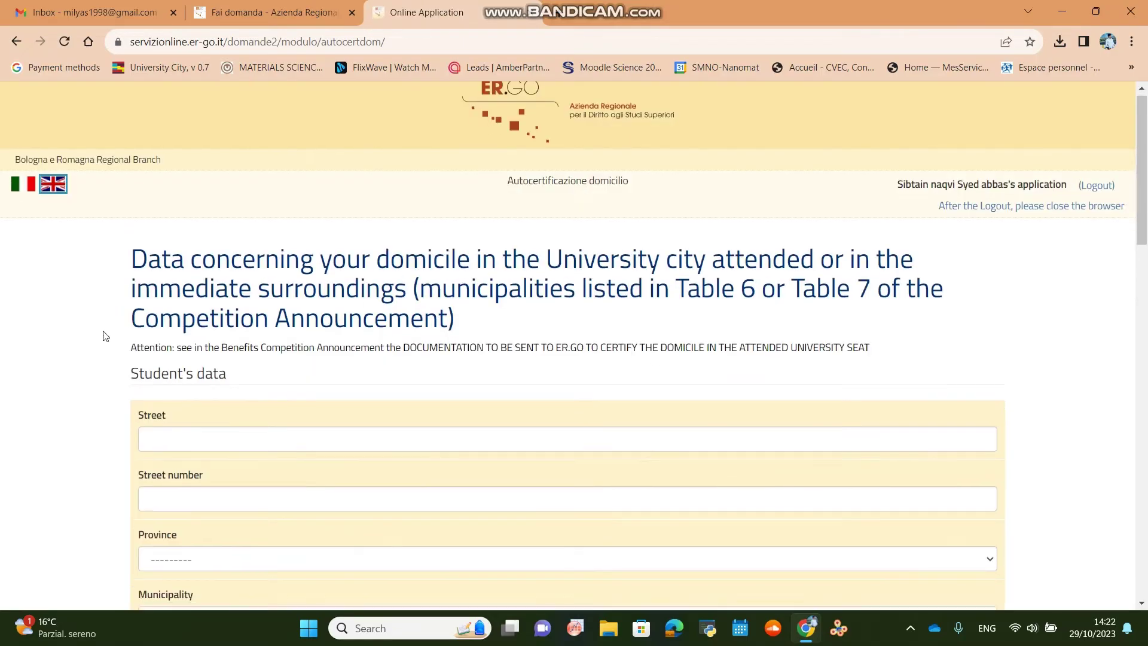
scroll(229, 412, "down", 1)
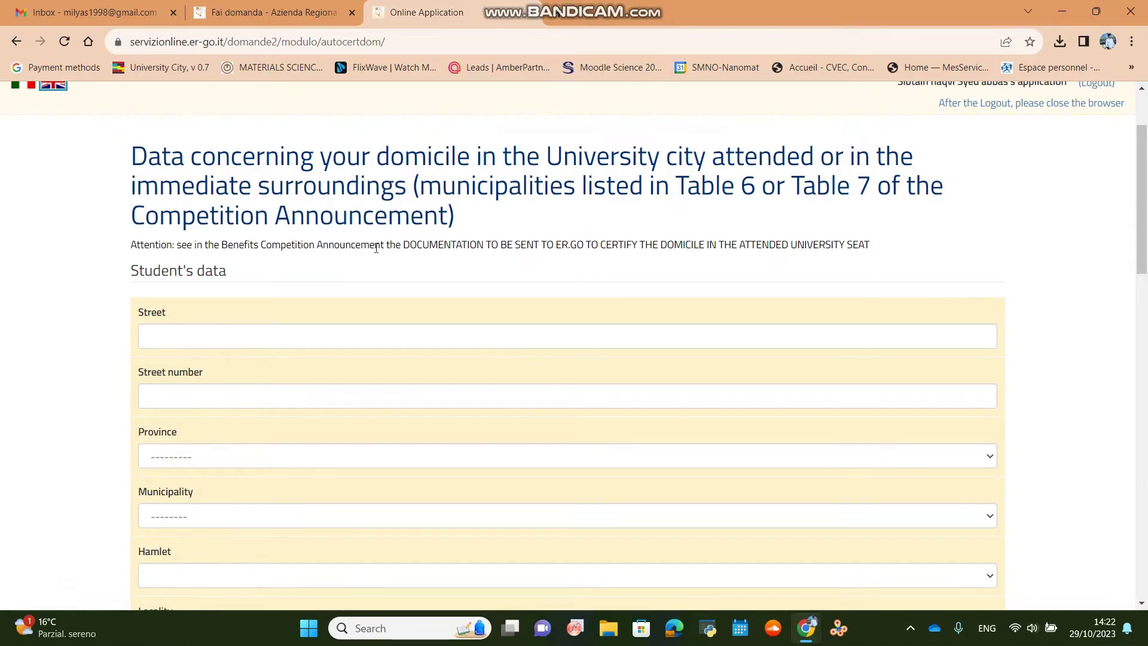
scroll(376, 247, "down", 1)
scroll(375, 248, "down", 4)
scroll(376, 248, "up", 3)
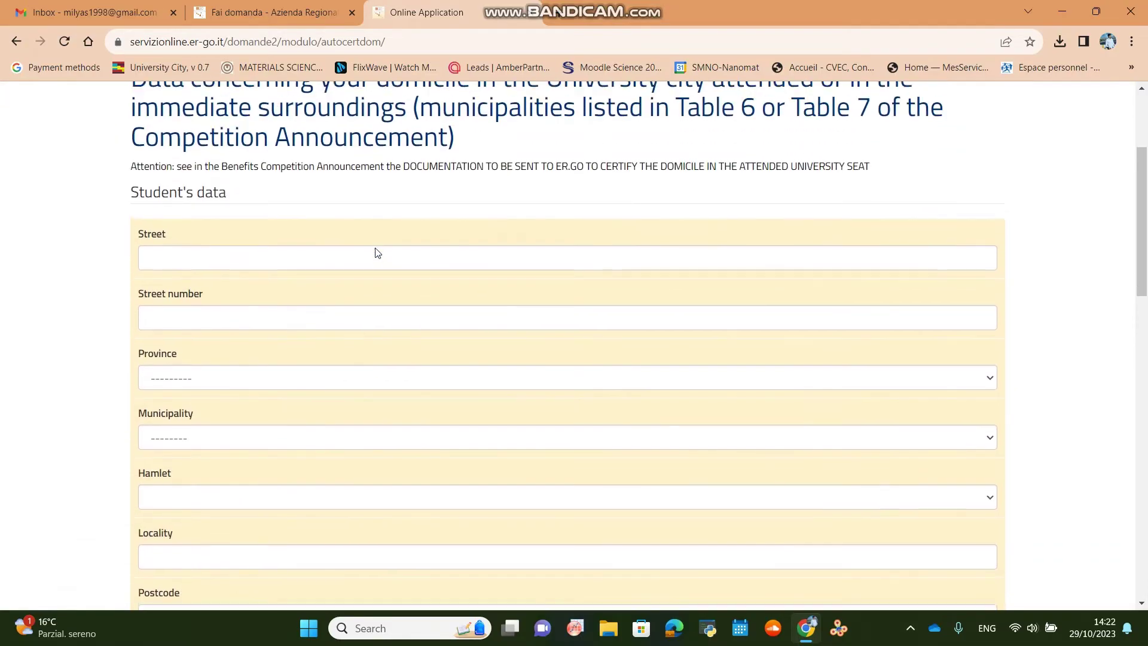
scroll(377, 252, "up", 1)
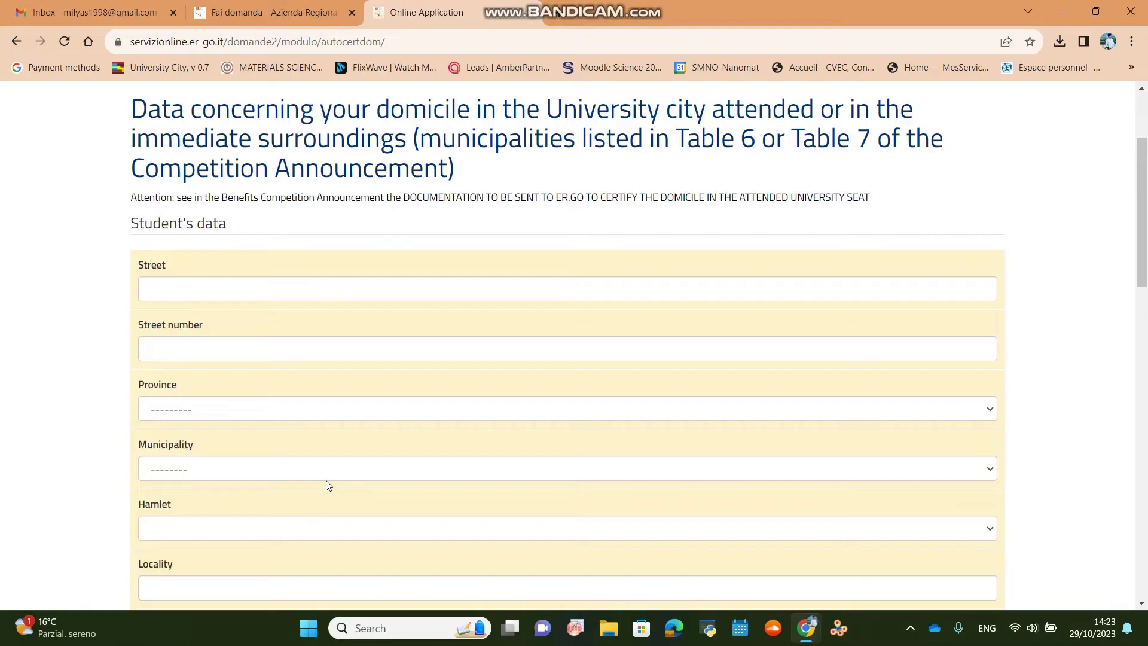
scroll(327, 484, "down", 1)
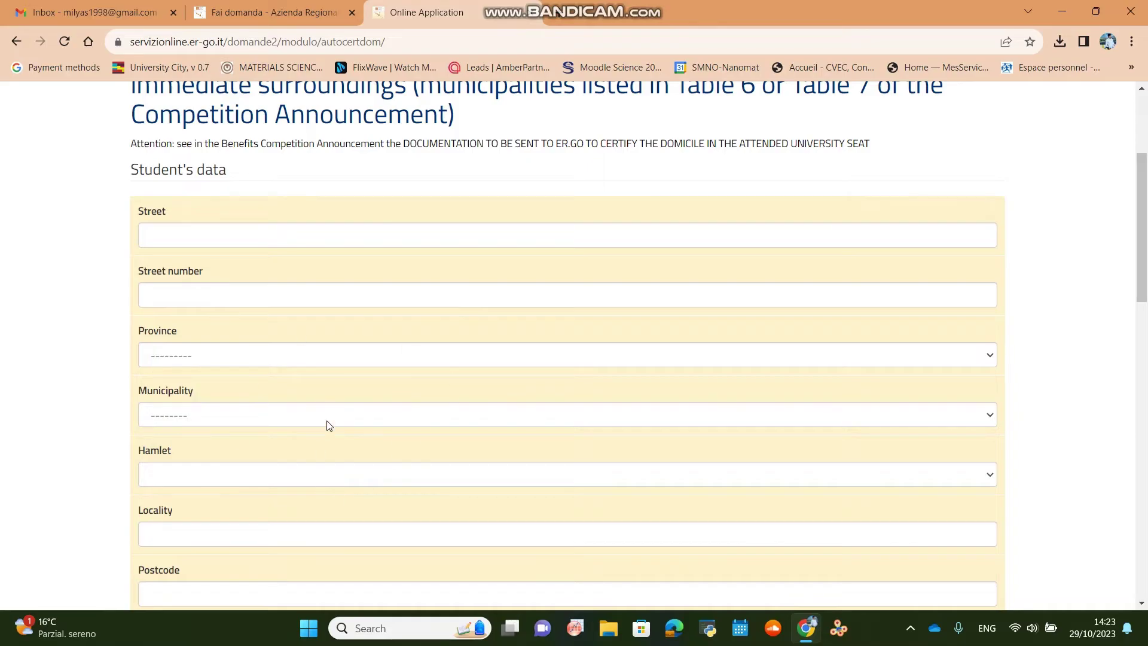
Enter the Bologna domicile address, postcode 40138, mark it rented upon payment, and declare 10 months.
left_click(308, 230)
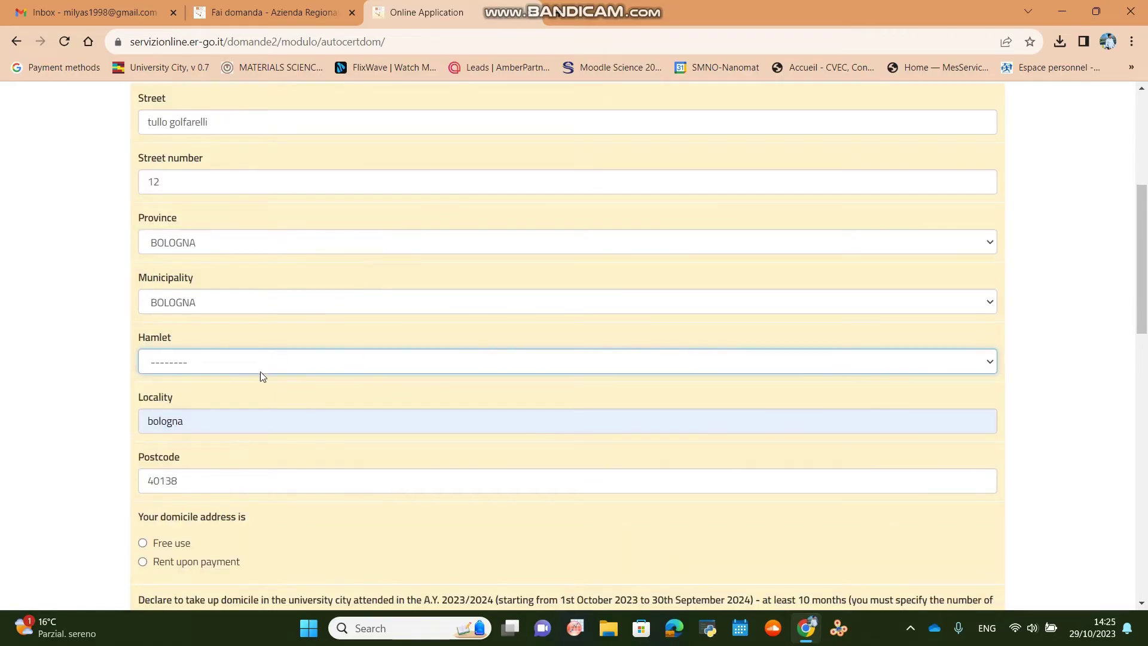
scroll(261, 374, "down", 3)
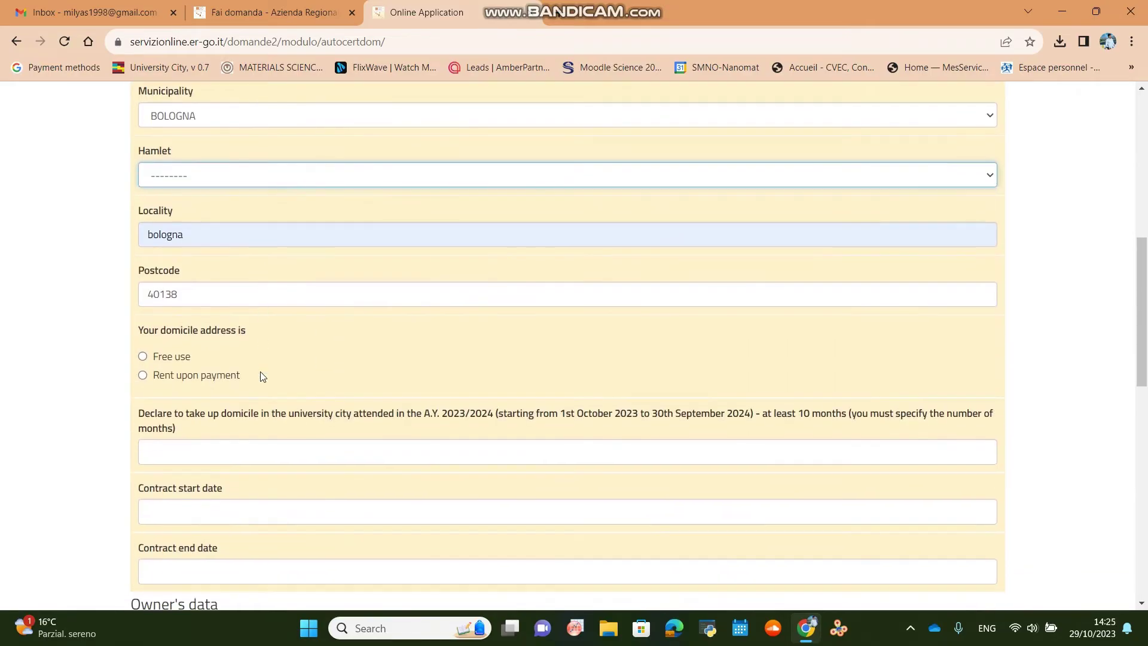
left_click(192, 375)
left_click(356, 446)
scroll(350, 450, "down", 1)
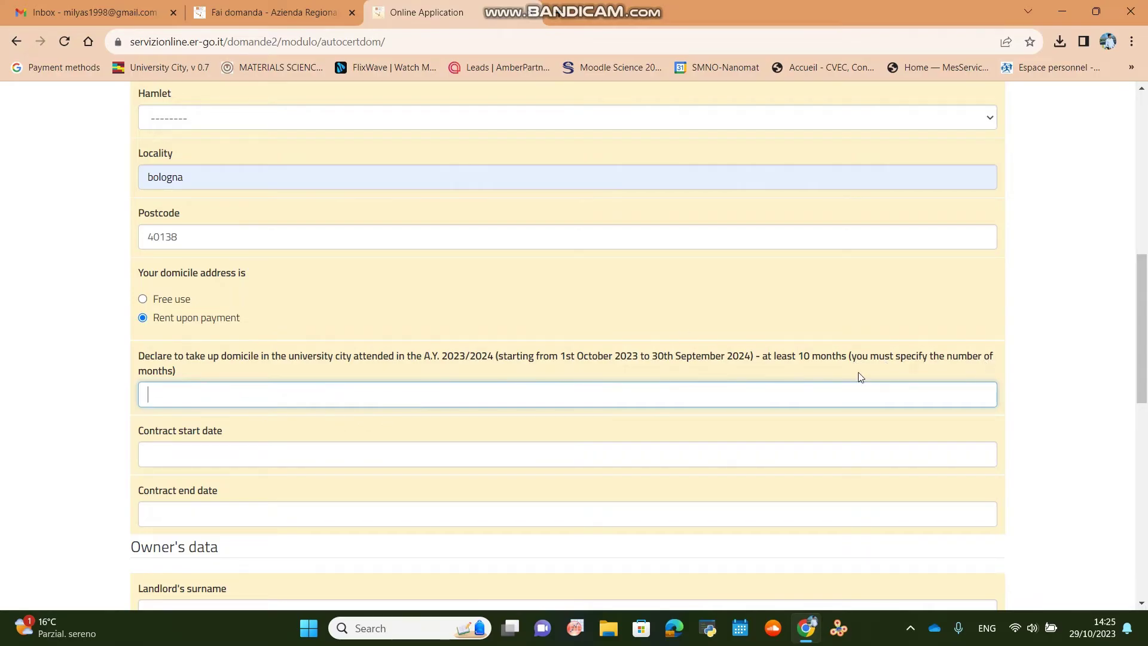
scroll(167, 392, "down", 1)
left_click(171, 394)
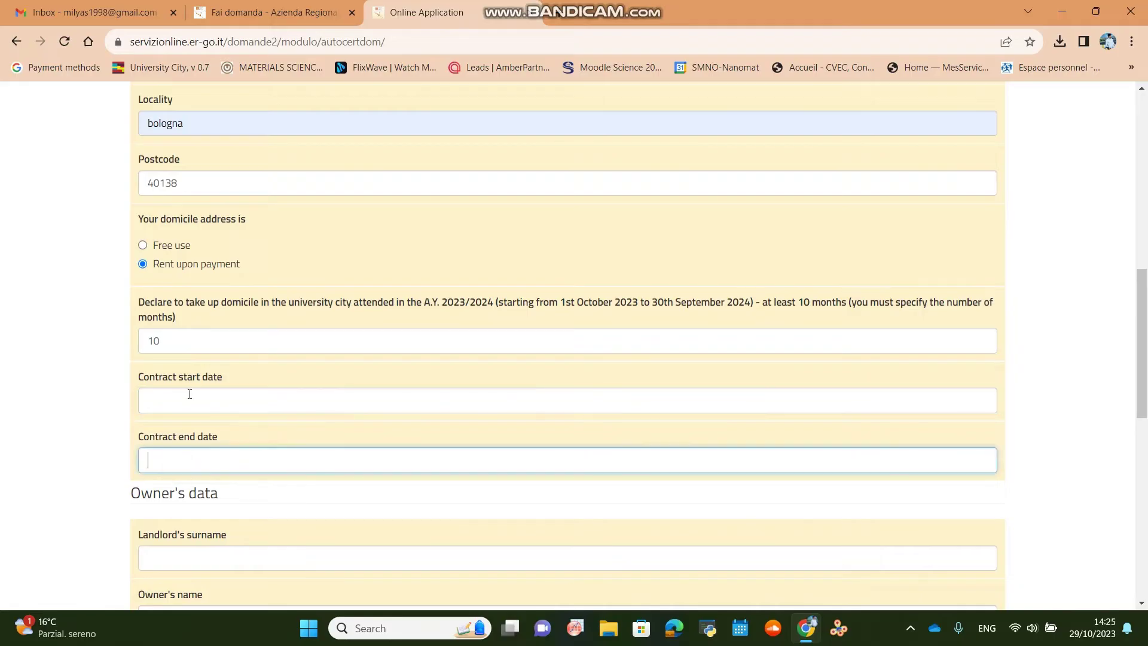
Enter contract dates 11/01/2023–10/31/2024 and the landlord's name, fiscal code and Bologna residence, then continue.
left_click(189, 404)
scroll(194, 425, "down", 3)
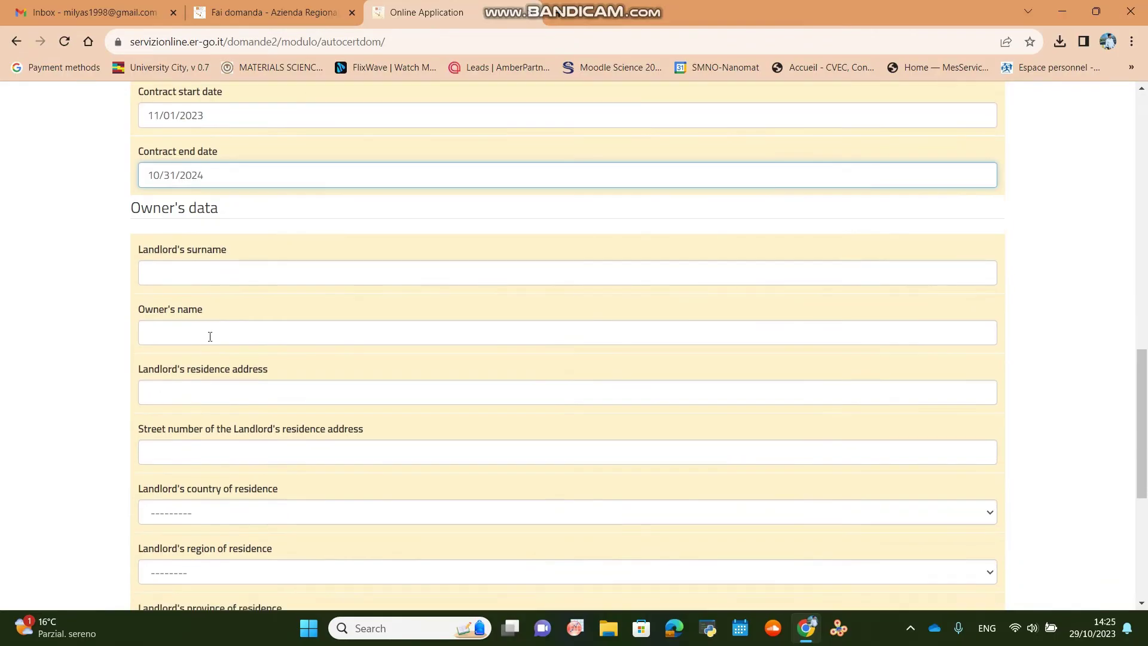
left_click(180, 270)
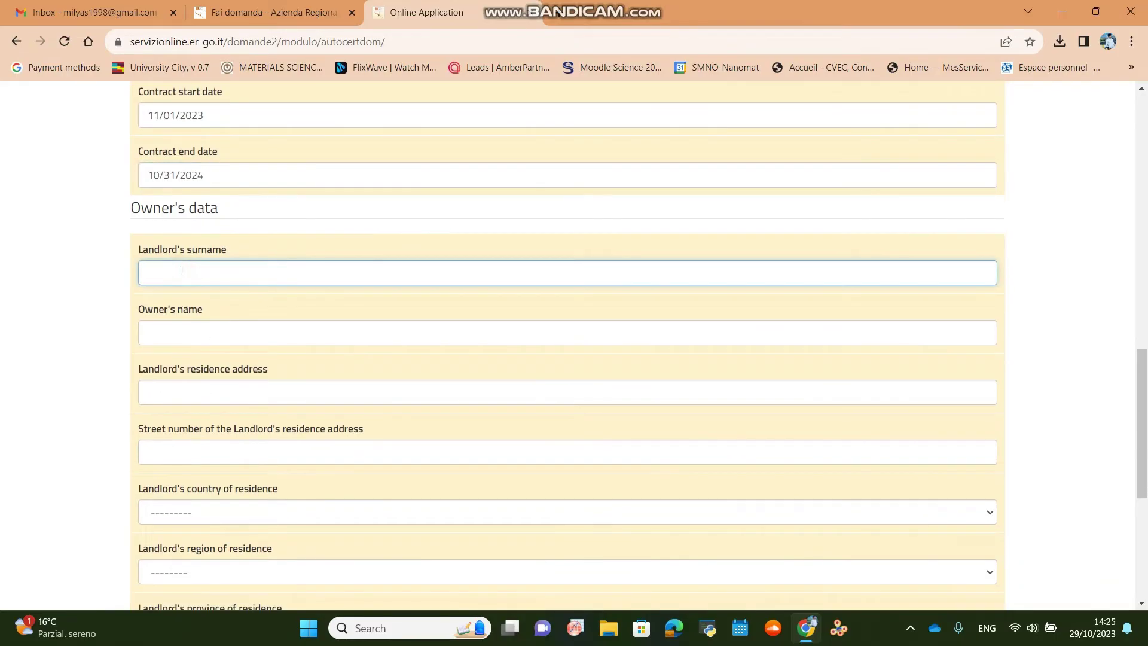
scroll(236, 388, "down", 6)
scroll(236, 394, "up", 6)
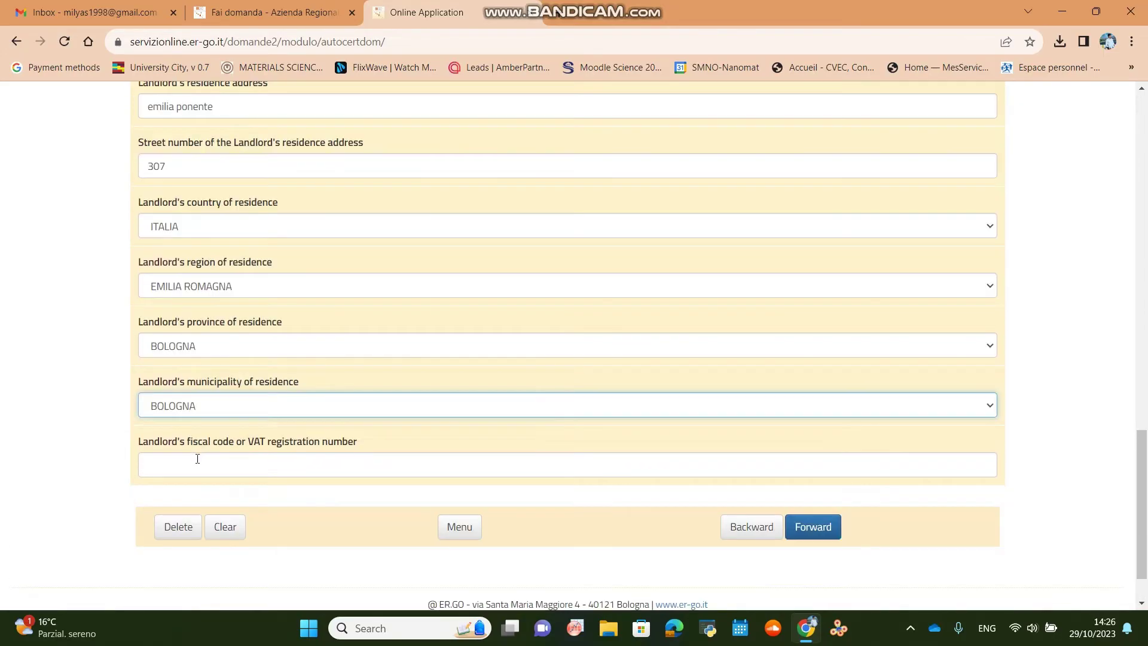
left_click(197, 458)
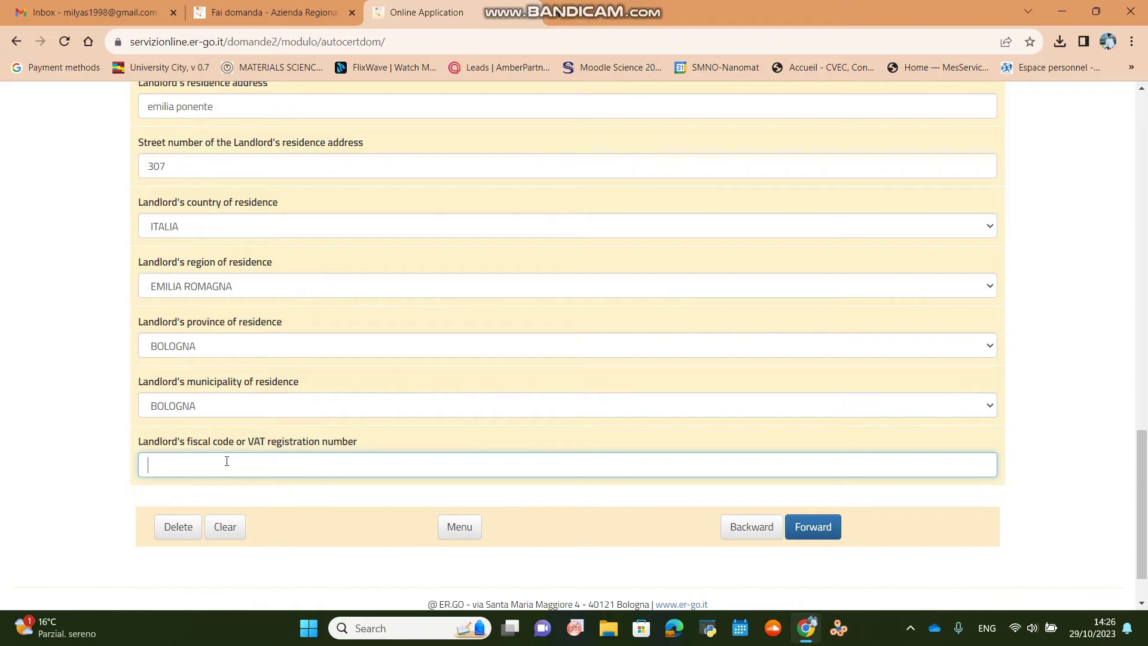
scroll(158, 152, "up", 2)
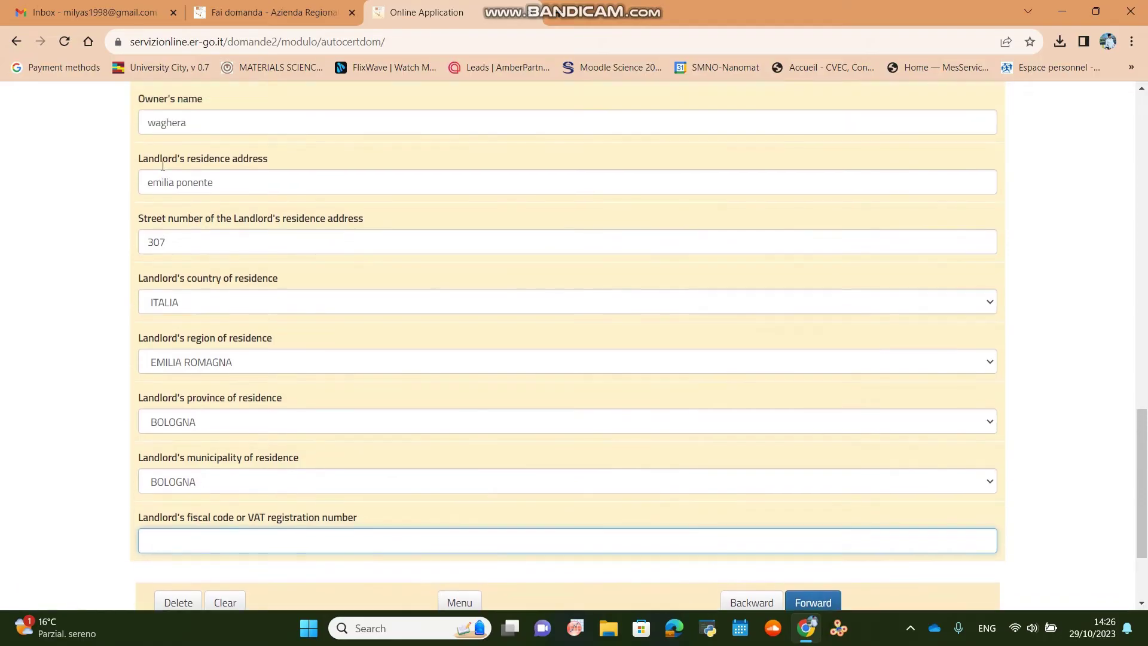
scroll(316, 446, "down", 3)
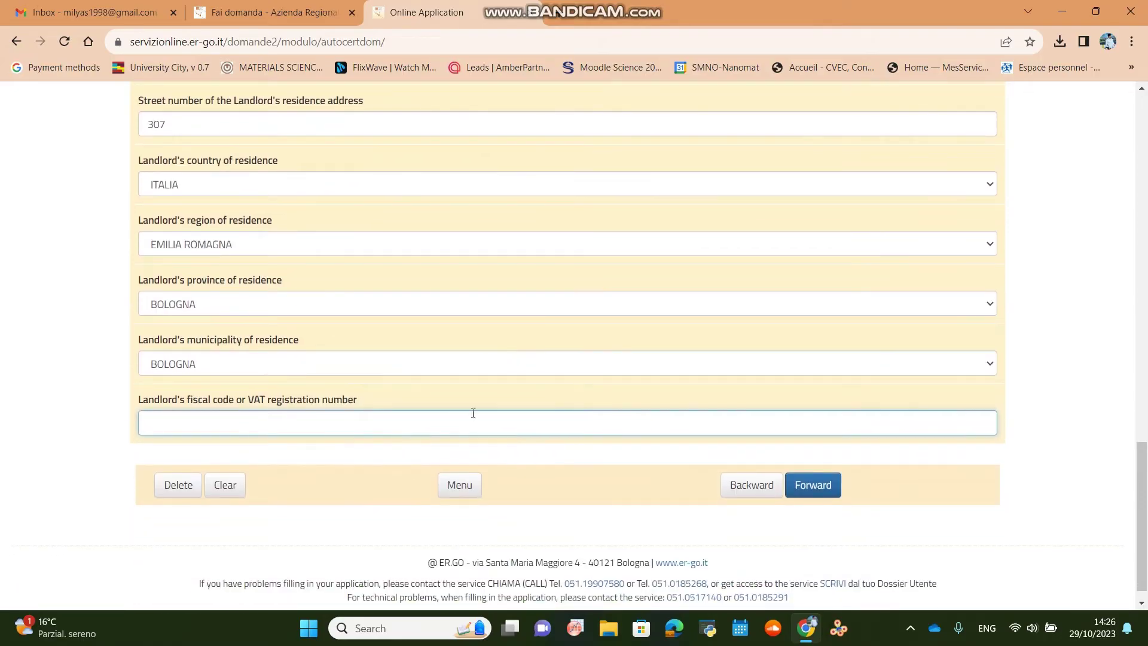
left_click(830, 489)
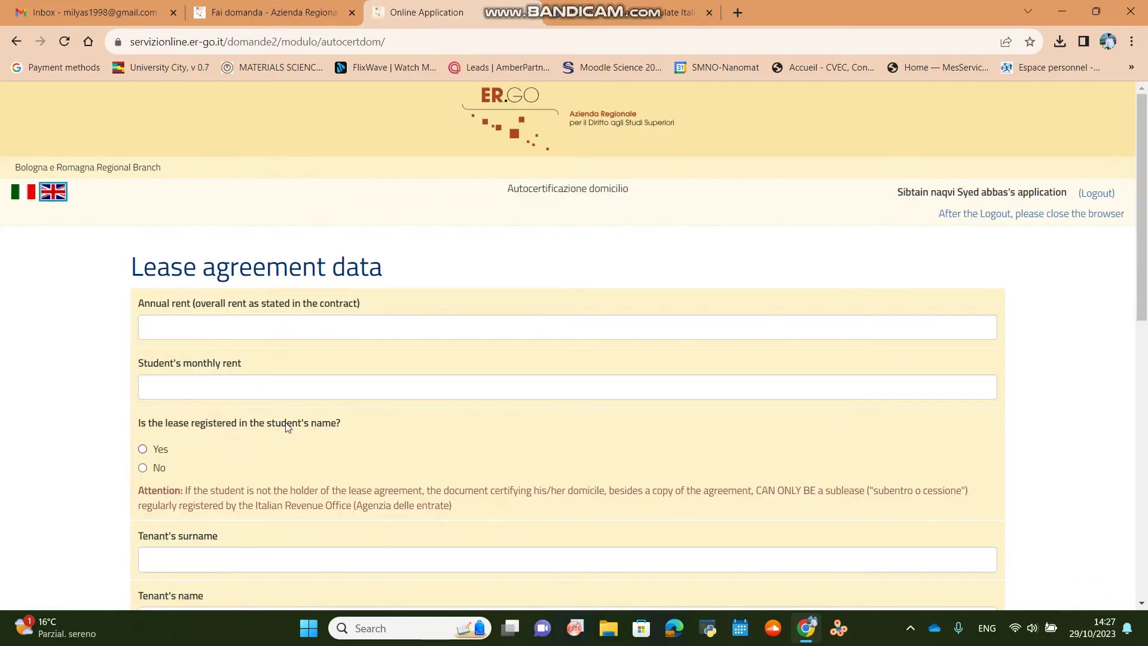
Enter annual rent 3000 and monthly rent 260, and answer No to lease in student's name.
scroll(285, 421, "down", 1)
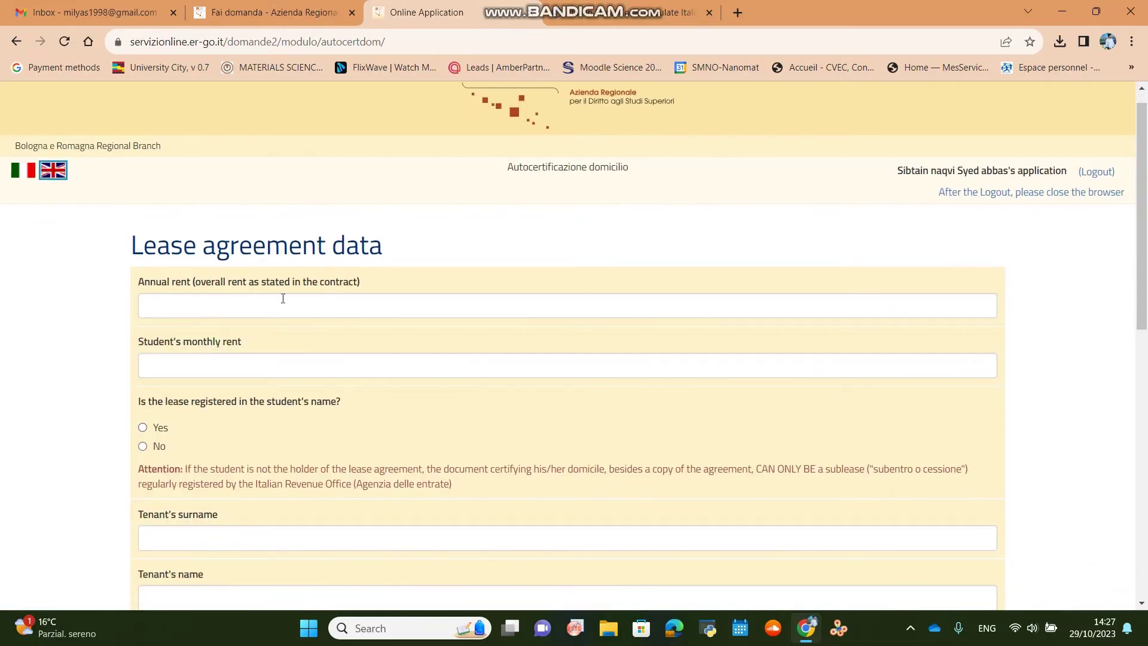
left_click(218, 301)
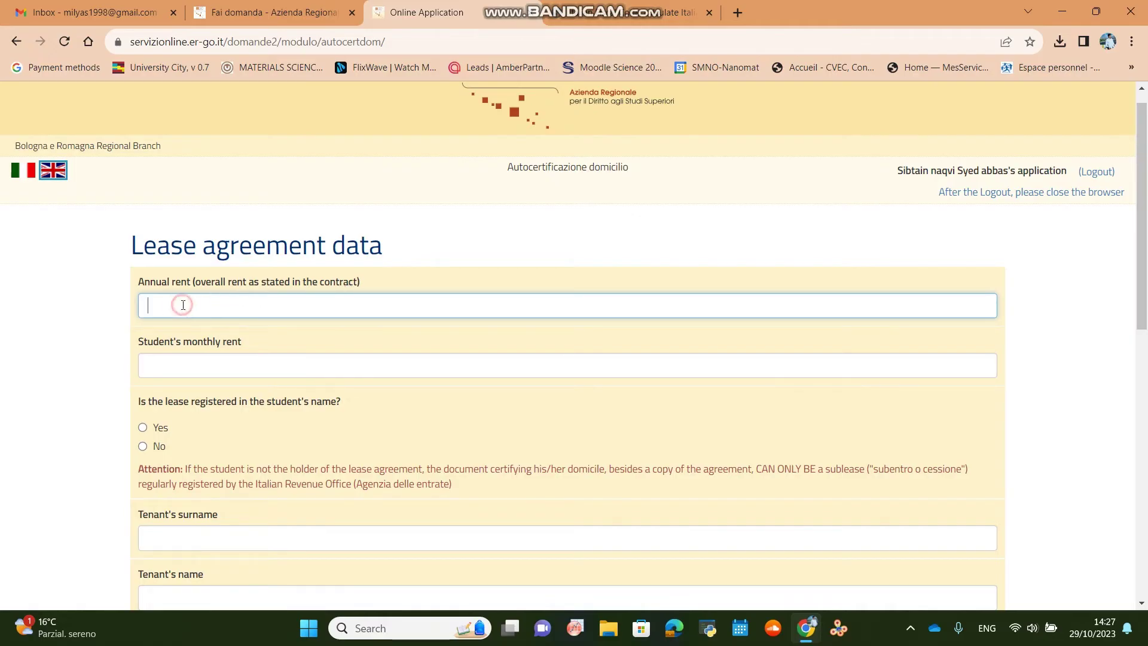
left_click(179, 372)
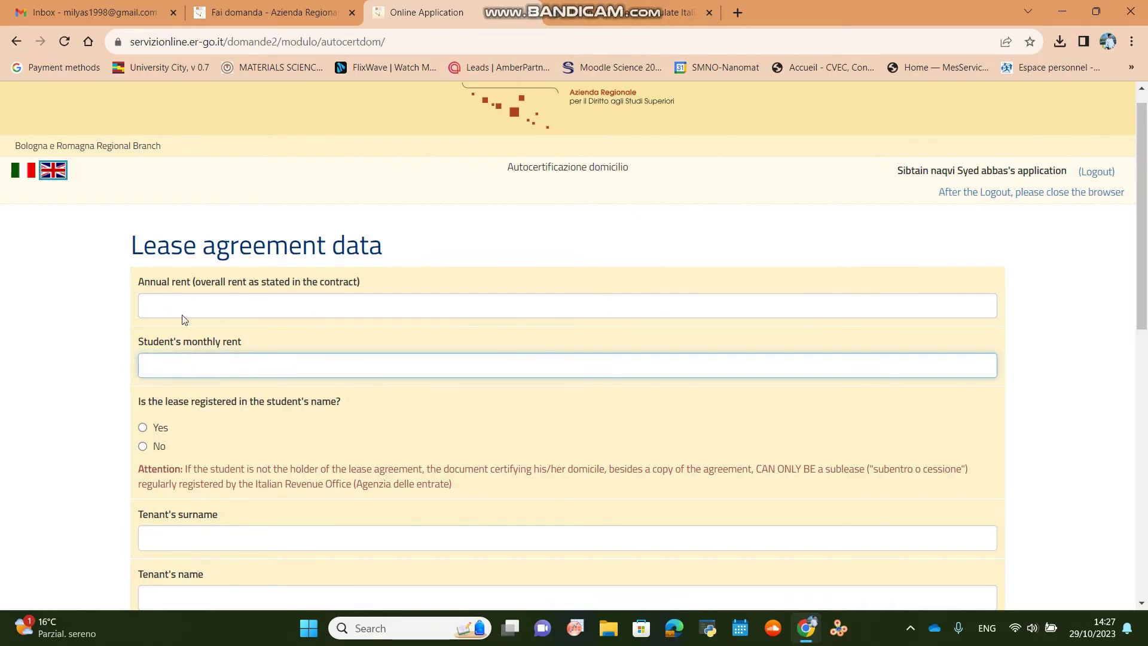
left_click(181, 300)
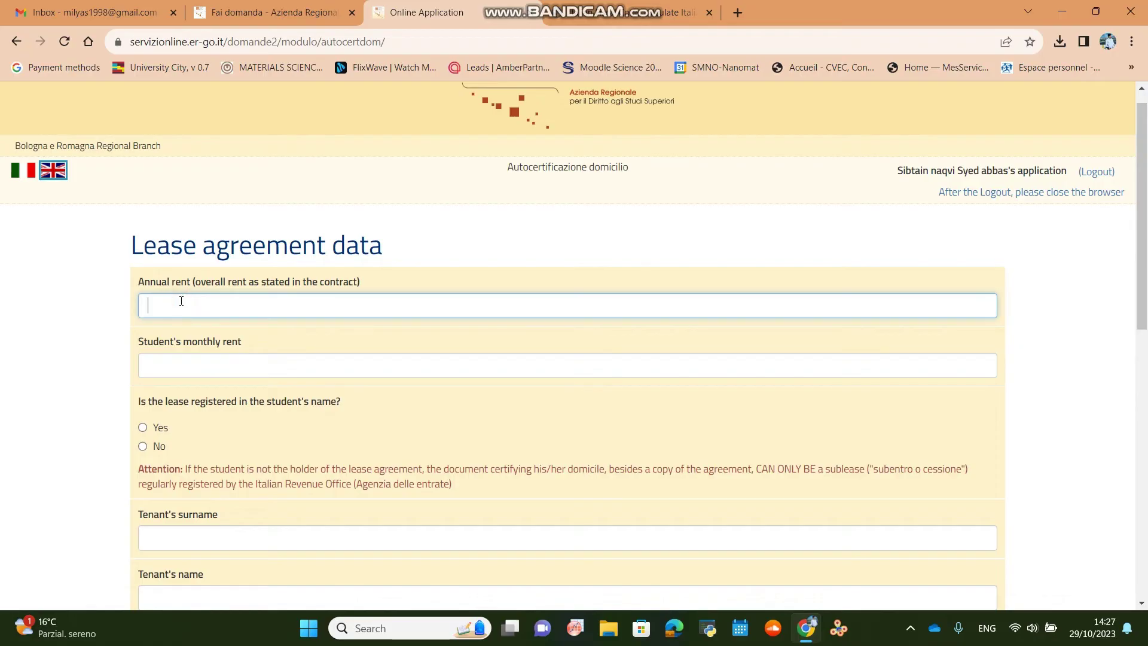
type("3000")
left_click(194, 365)
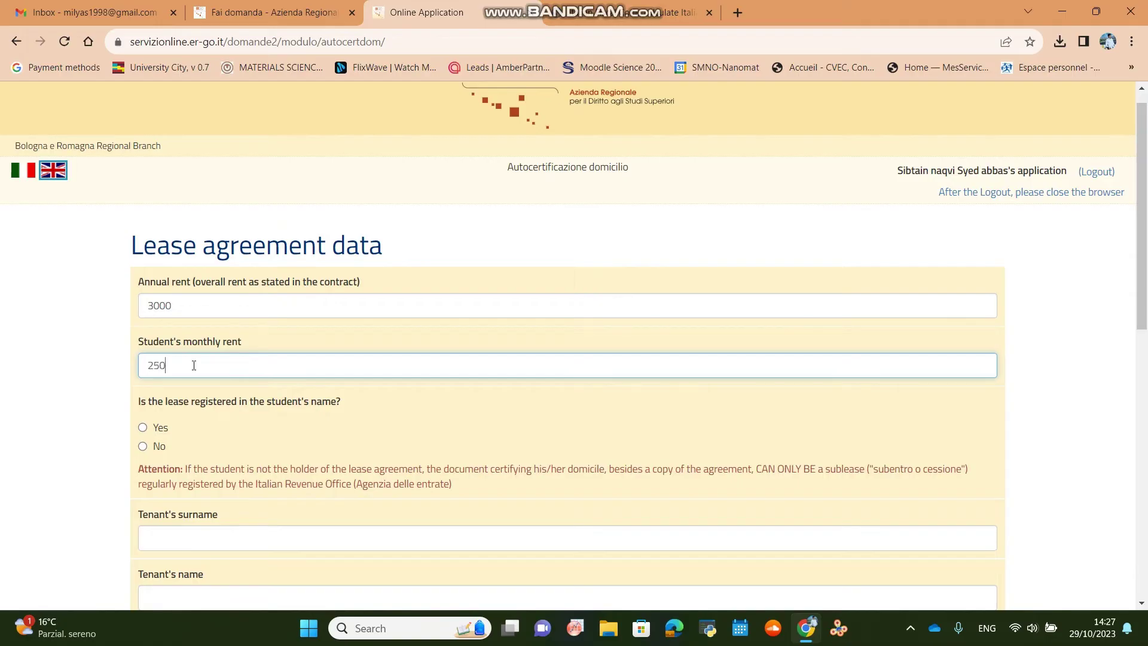
scroll(194, 366, "down", 1)
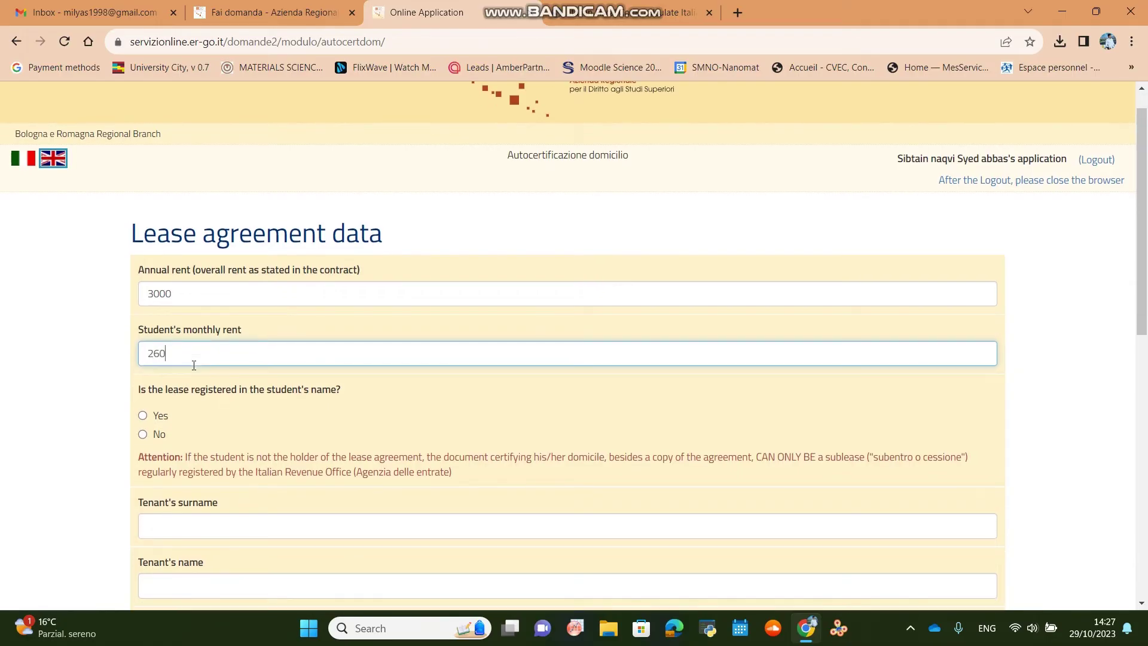
scroll(194, 366, "down", 1)
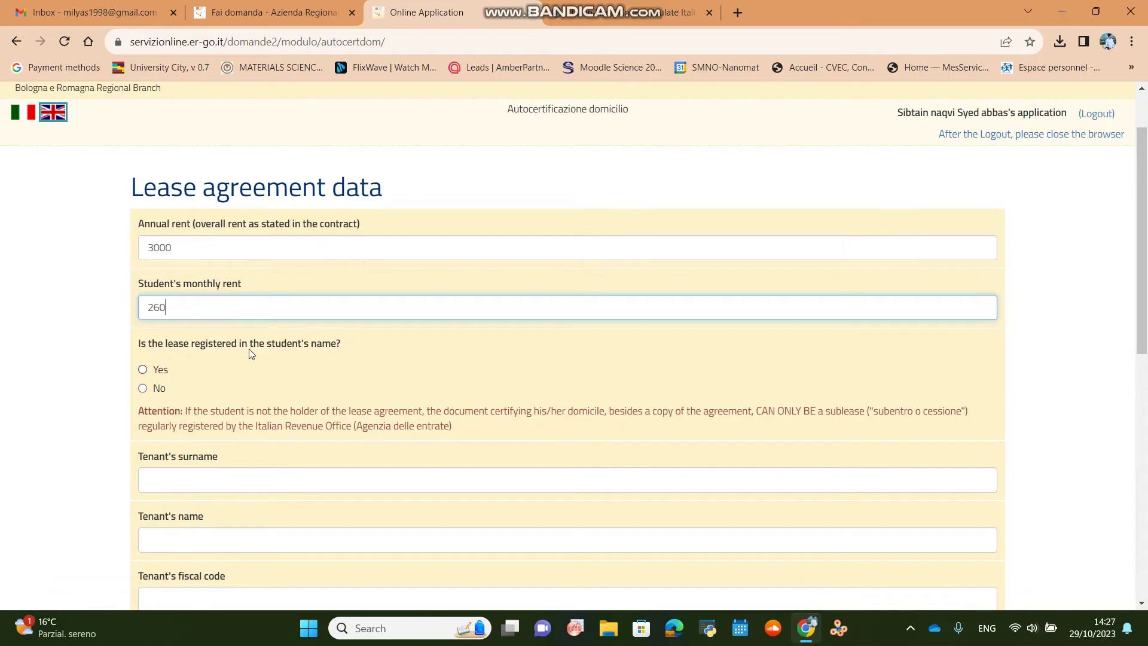
scroll(242, 378, "down", 1)
left_click(157, 366)
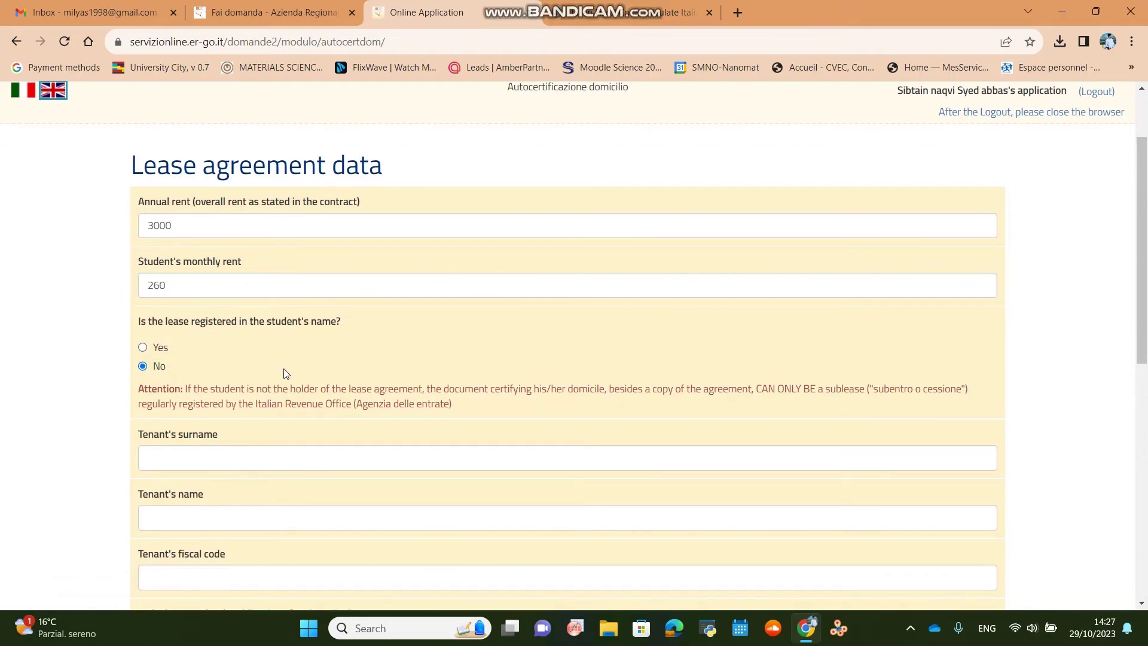
Fill in the tenant's surname, name and pasted fiscal code, and answer No to cedolare secca.
scroll(285, 373, "down", 5)
left_click(219, 118)
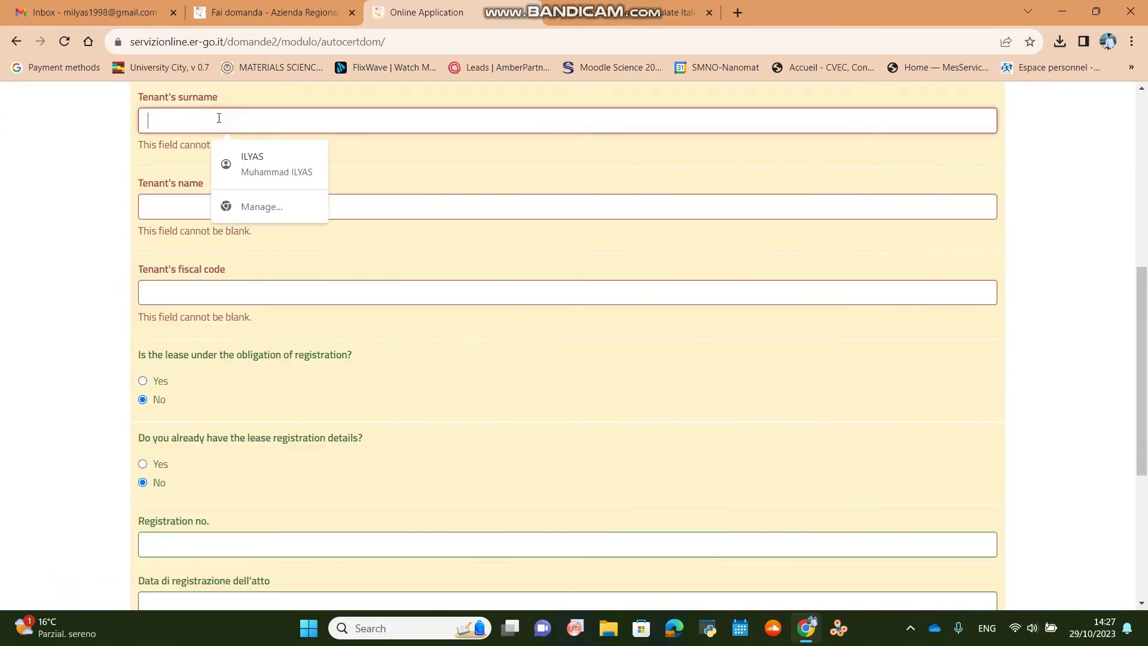
type("wghera")
key("Tab")
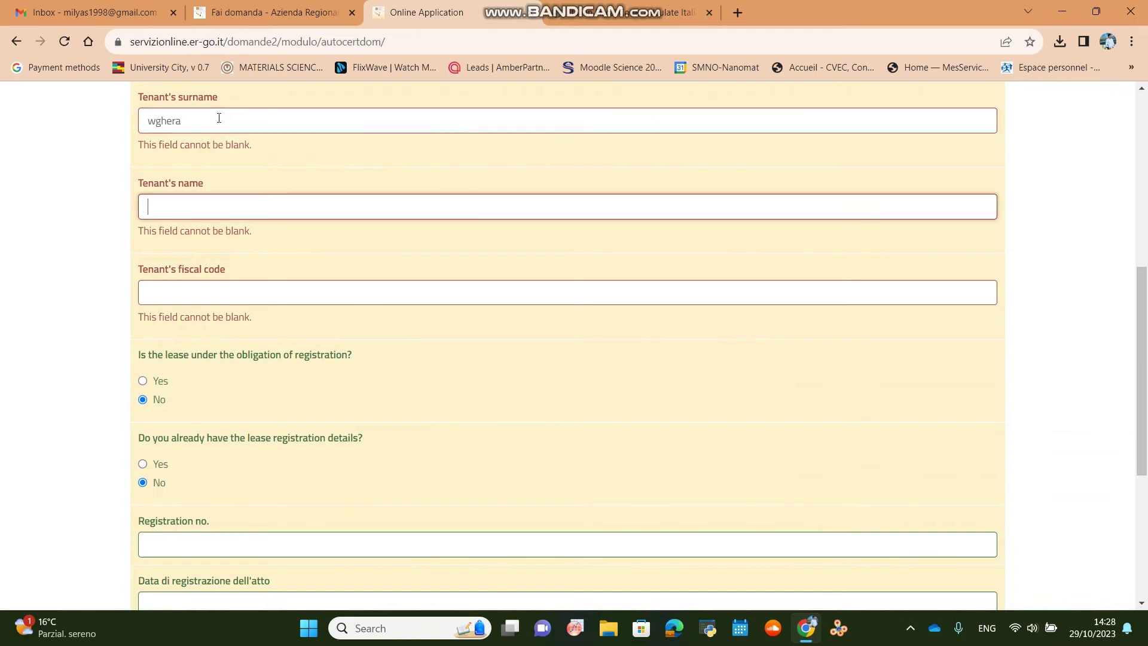
left_click(219, 118)
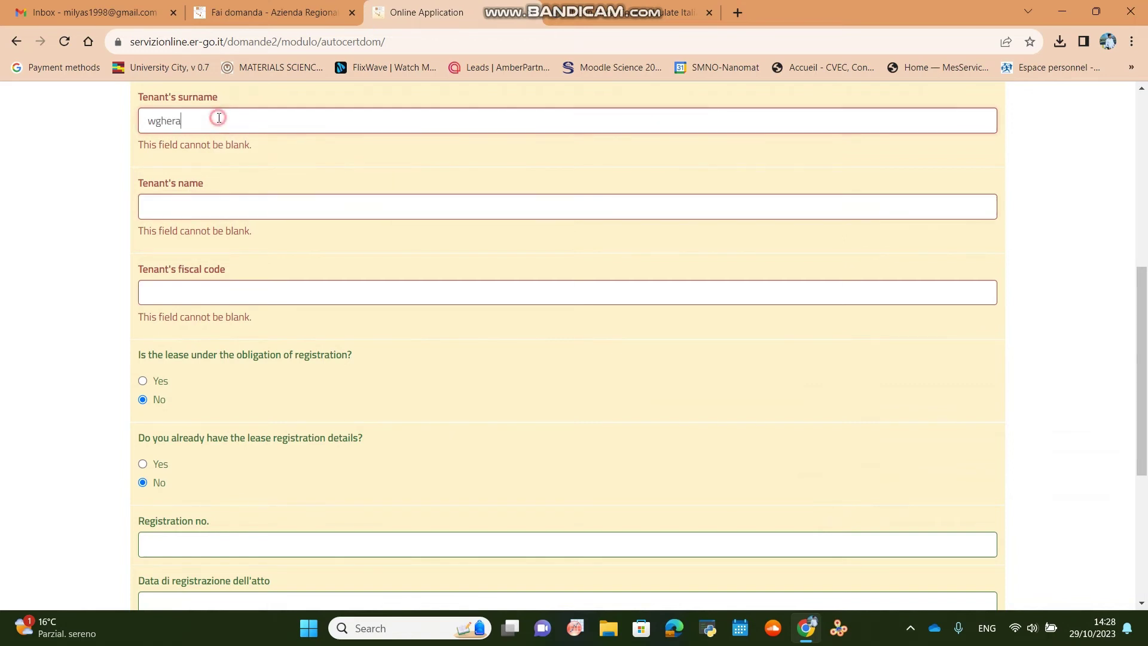
key("BackSpace")
key("BackSpace")
key("BackSpace")
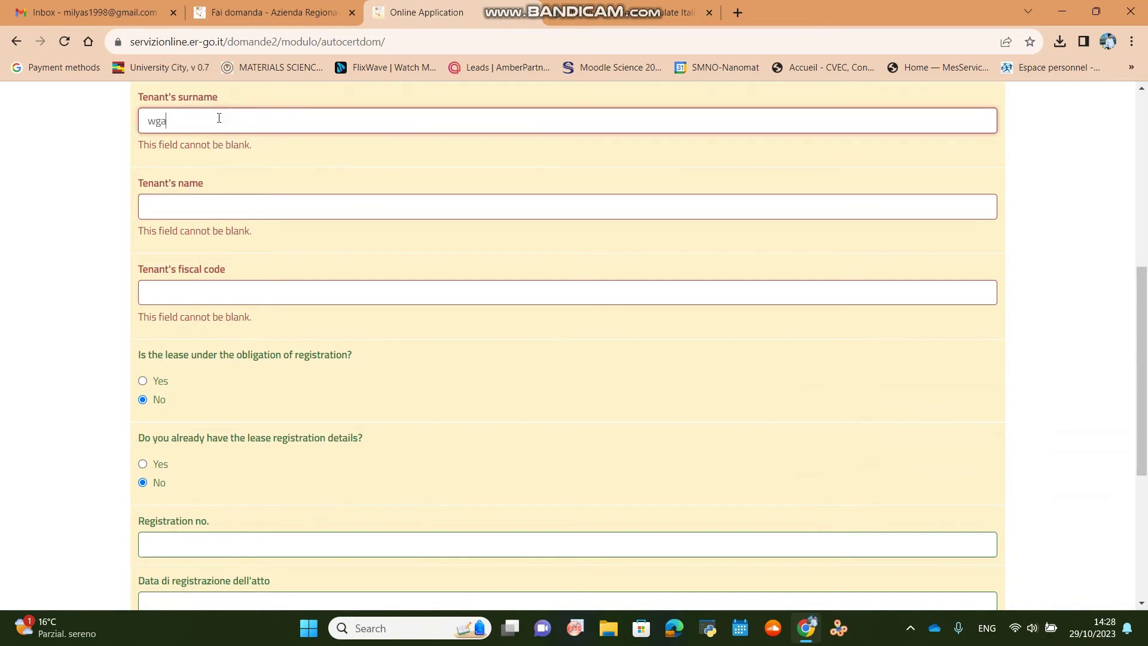
type("ge")
key("Tab")
type("wagh")
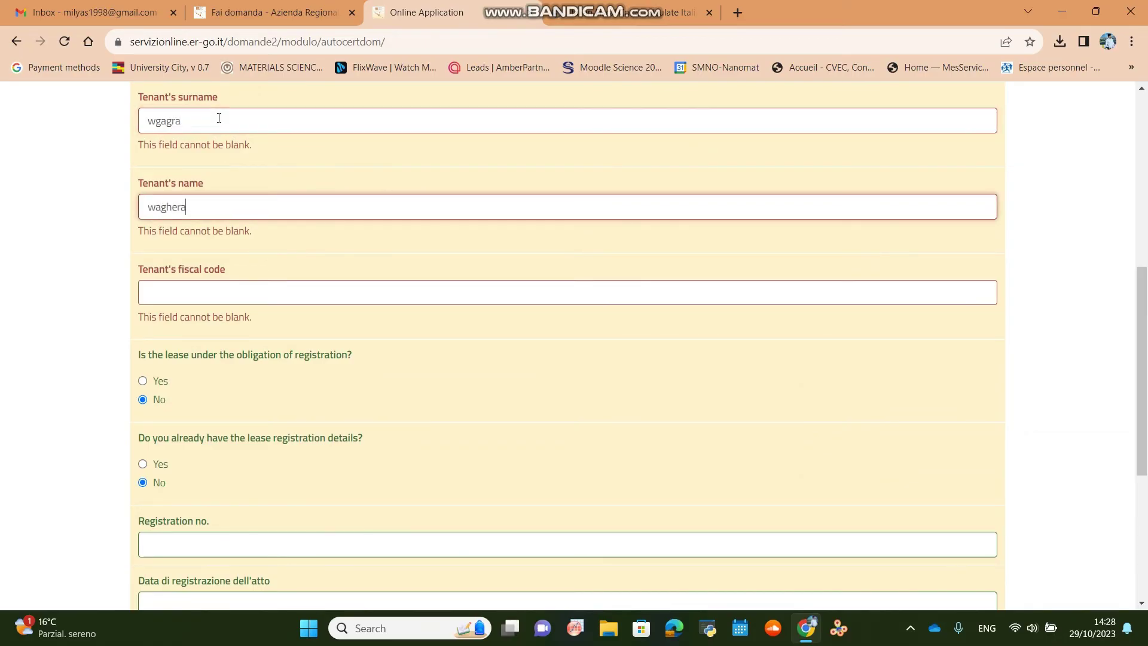
left_click(195, 293)
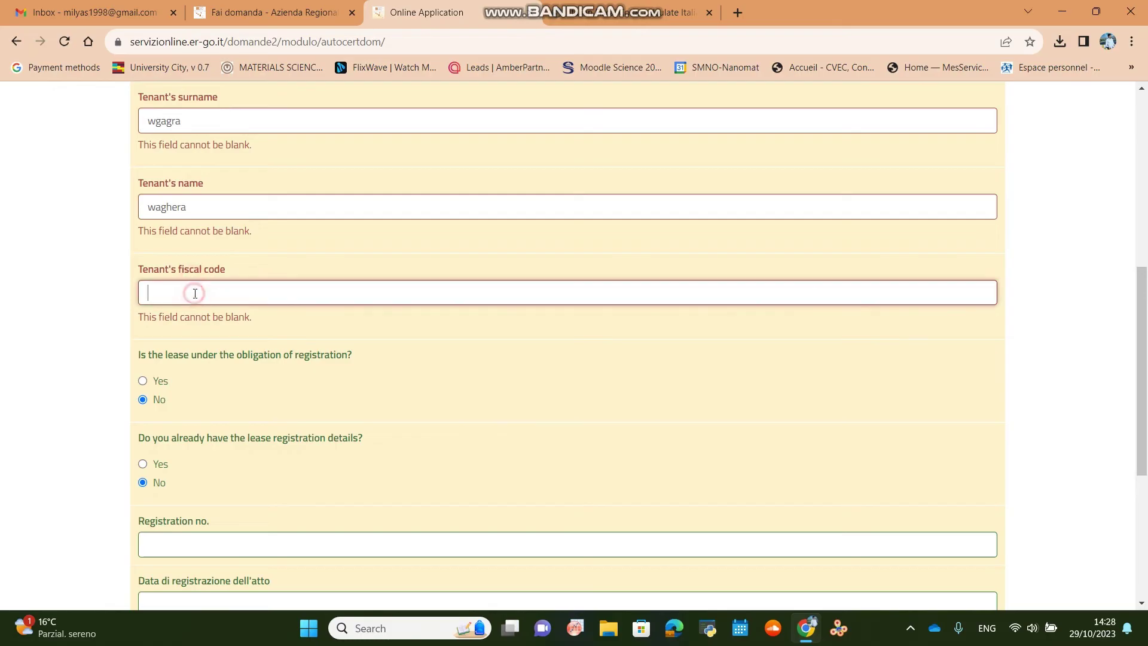
scroll(497, 443, "down", 3)
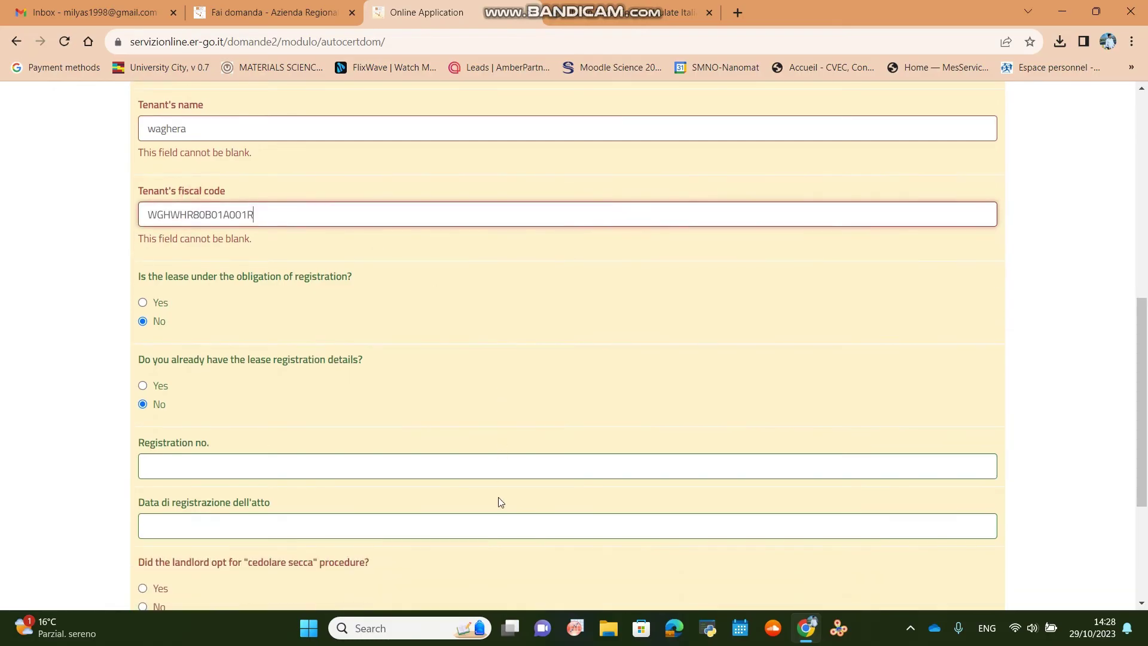
left_click(158, 503)
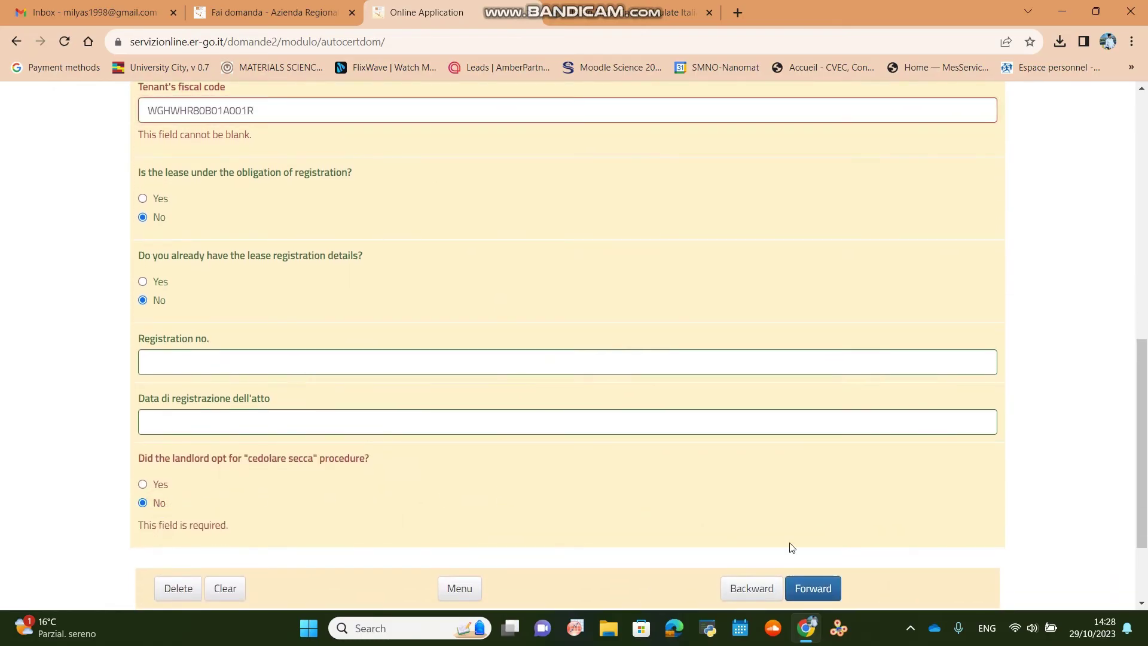
Pass the attention notice, tick both Report declarations, and open the form preview.
left_click(814, 589)
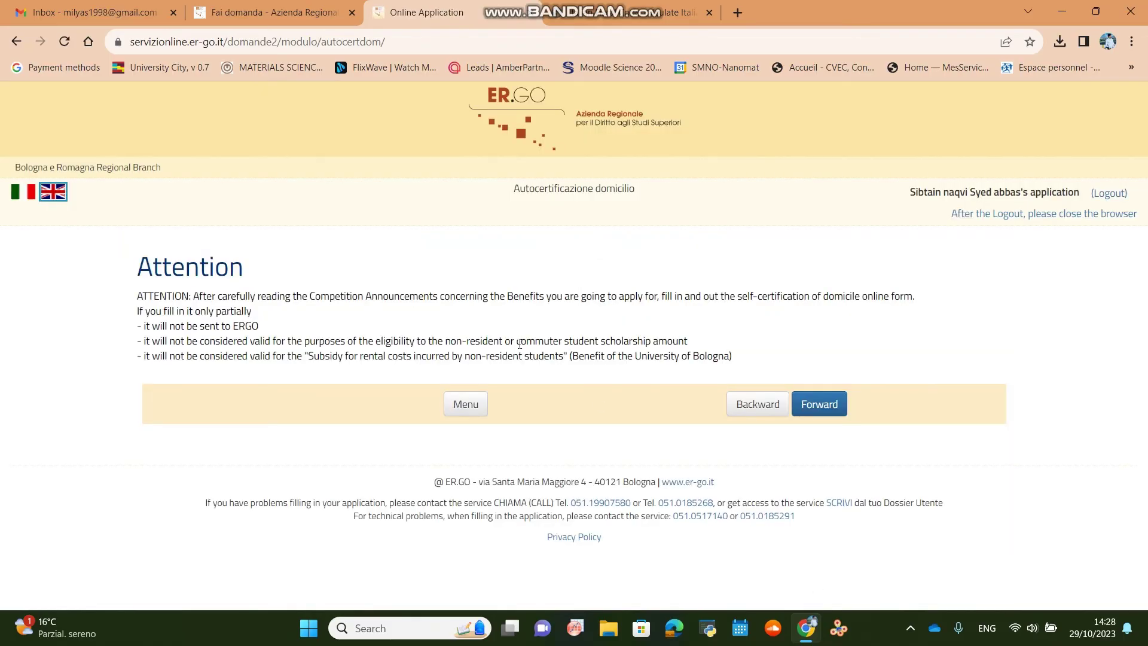
left_click(826, 403)
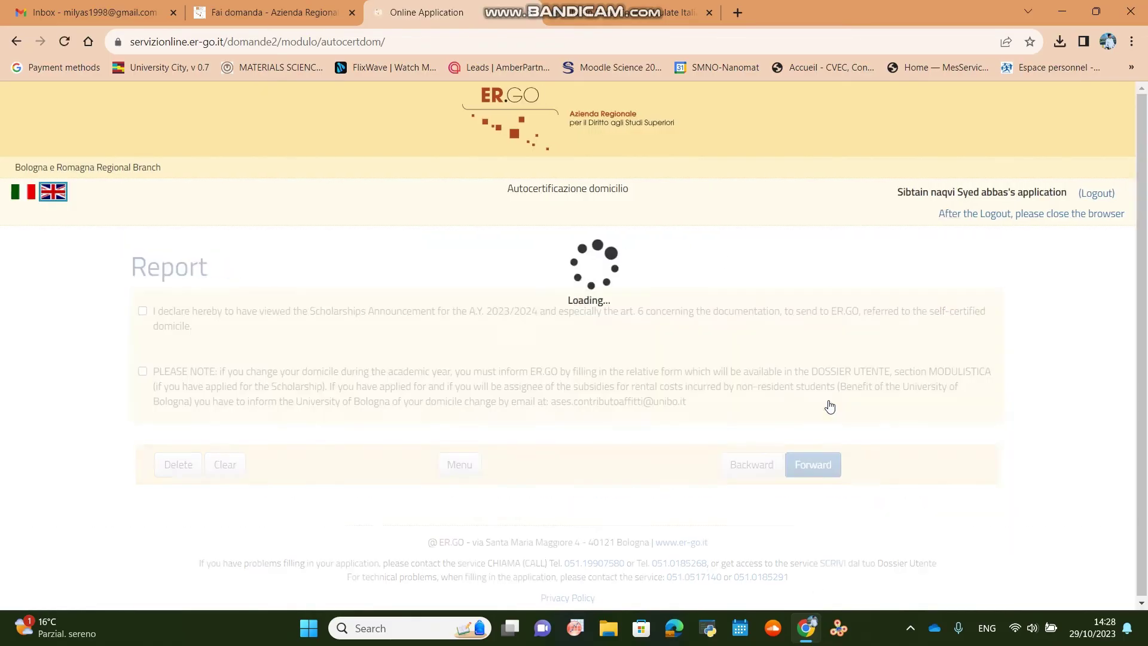
left_click(142, 315)
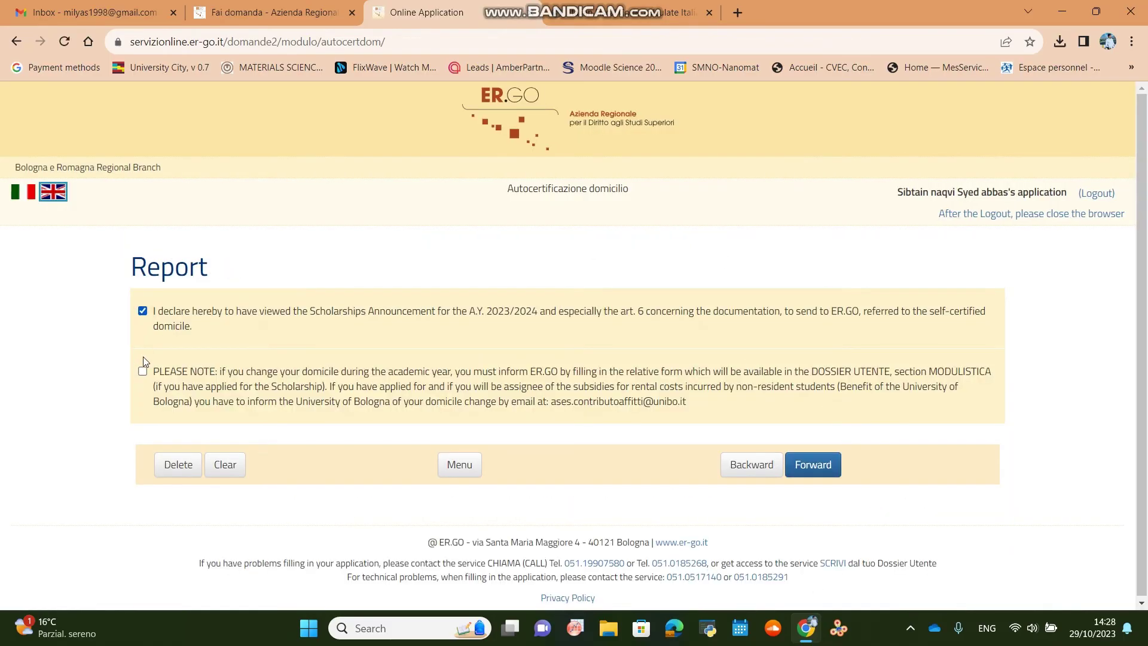
left_click(142, 371)
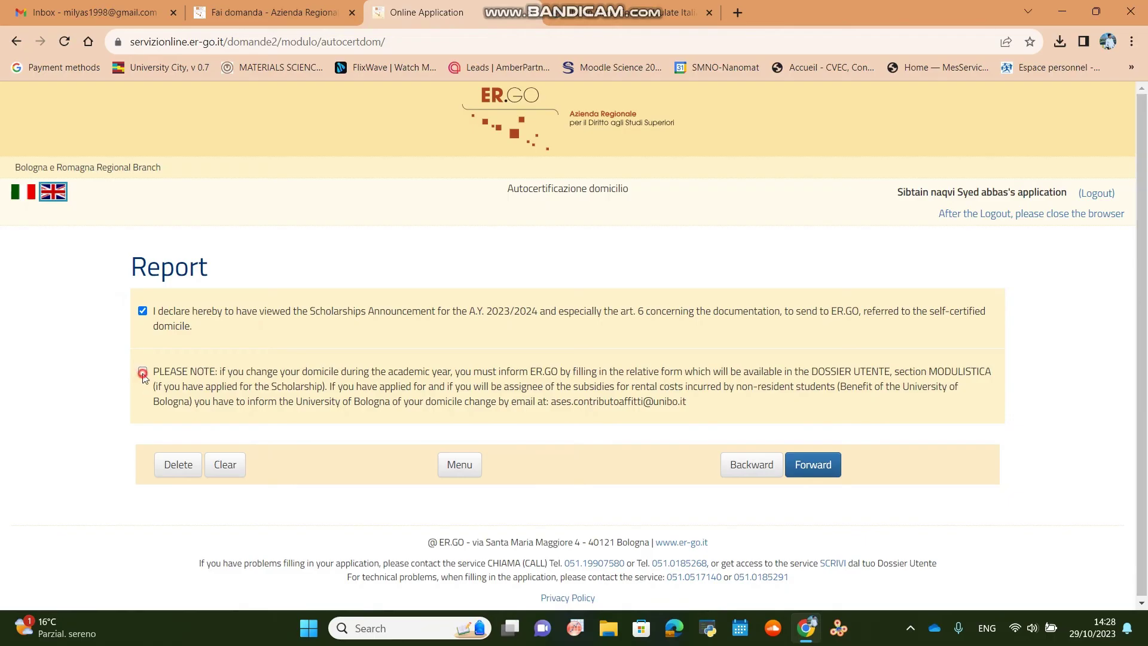
left_click(823, 474)
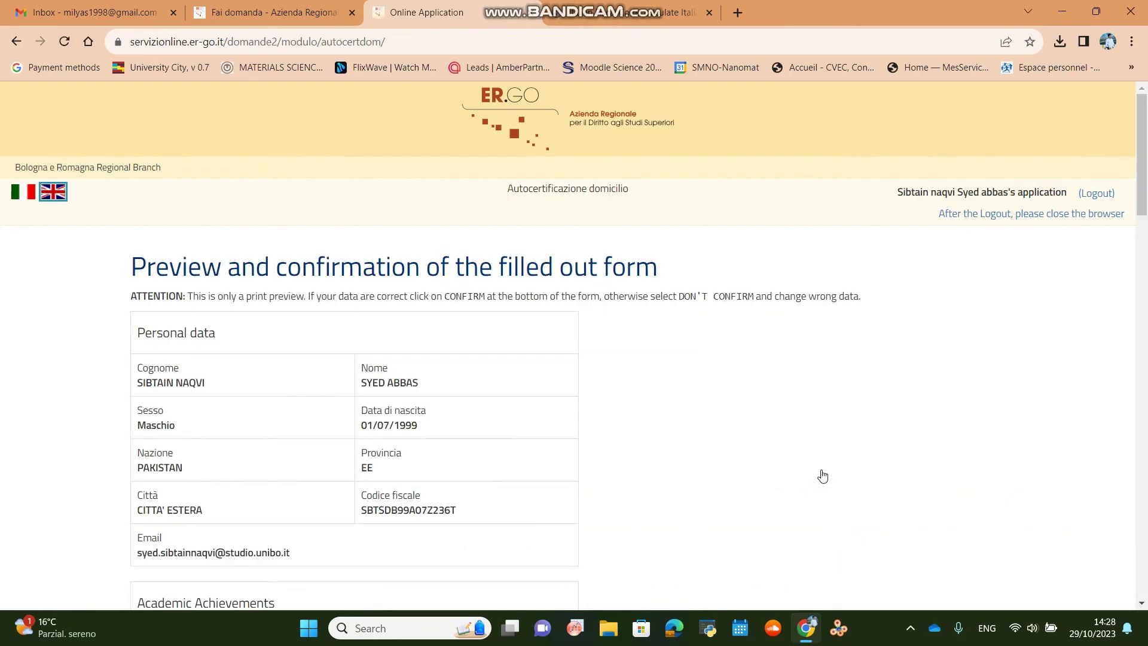
Review the full self-certification preview and confirm it with Confermo.
scroll(440, 402, "down", 10)
scroll(440, 402, "down", 3)
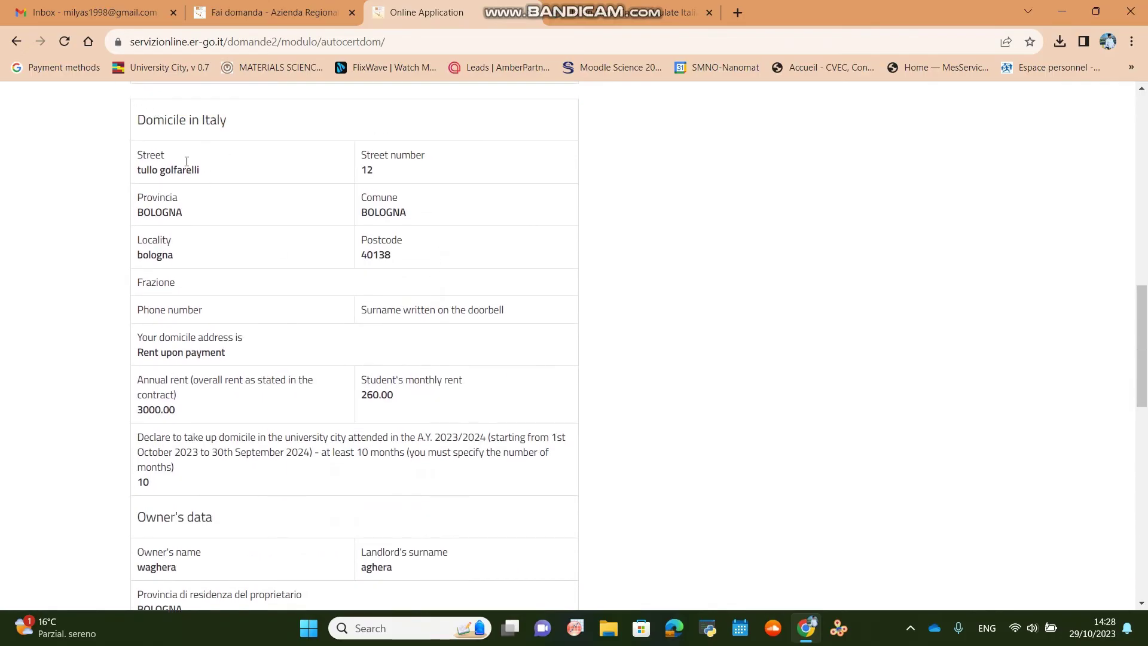
scroll(371, 476, "down", 5)
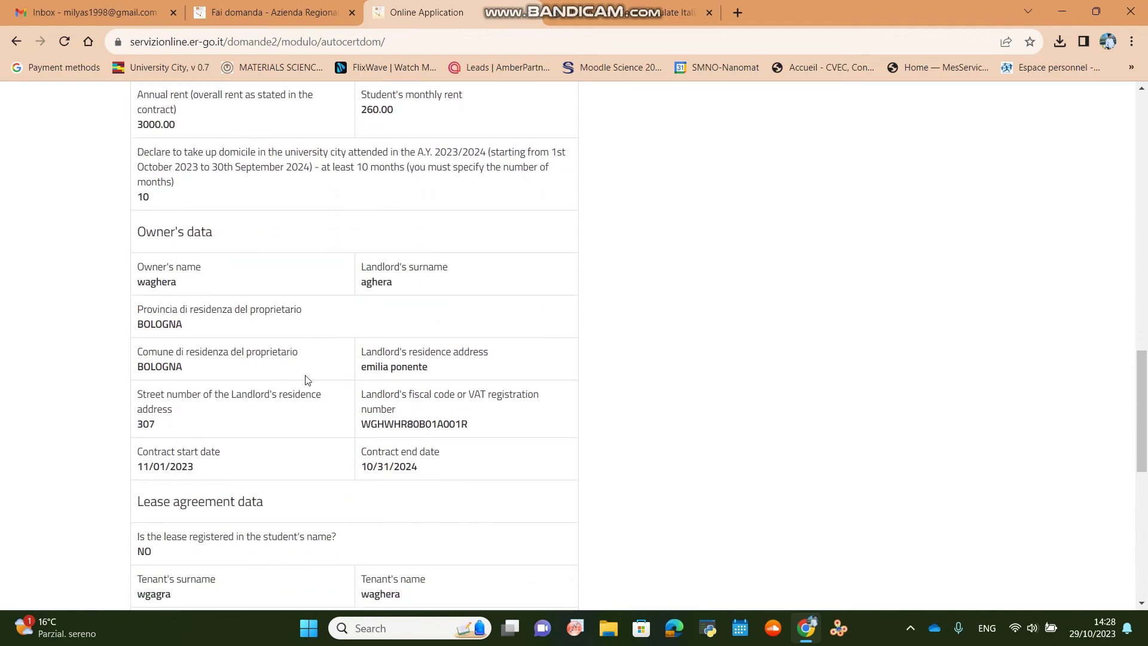
scroll(290, 405, "down", 1)
scroll(289, 409, "down", 2)
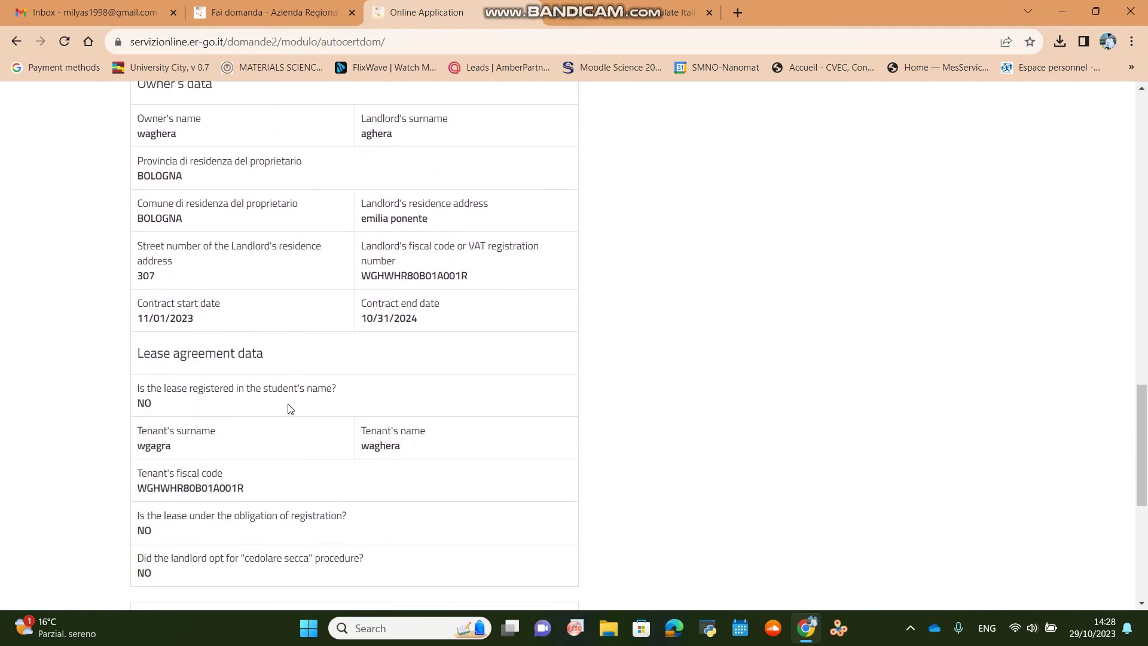
scroll(290, 409, "down", 7)
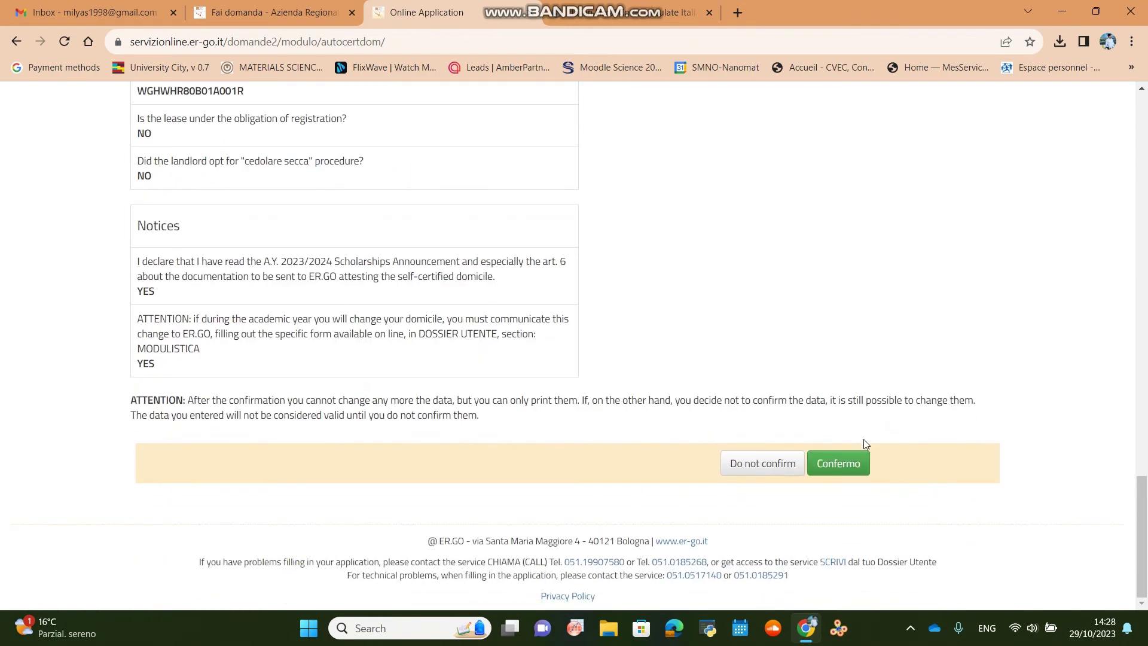
left_click(839, 465)
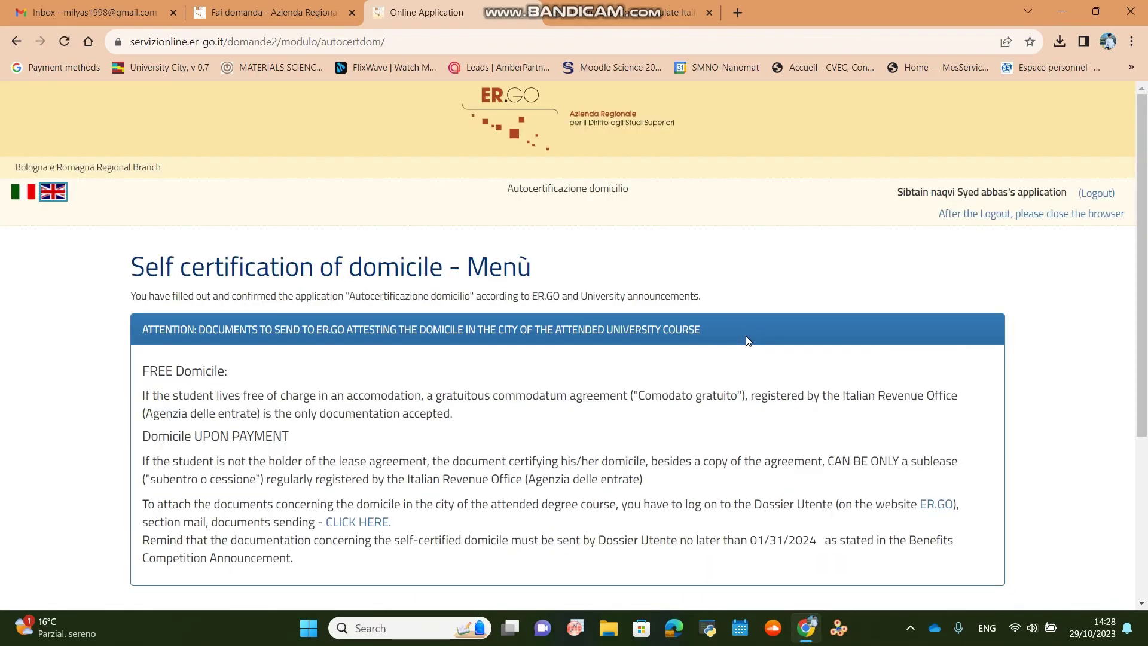
Review the confirmed domicile menu options, then switch to the Studenti Online home page.
scroll(746, 337, "down", 4)
scroll(464, 492, "up", 1)
scroll(316, 459, "down", 1)
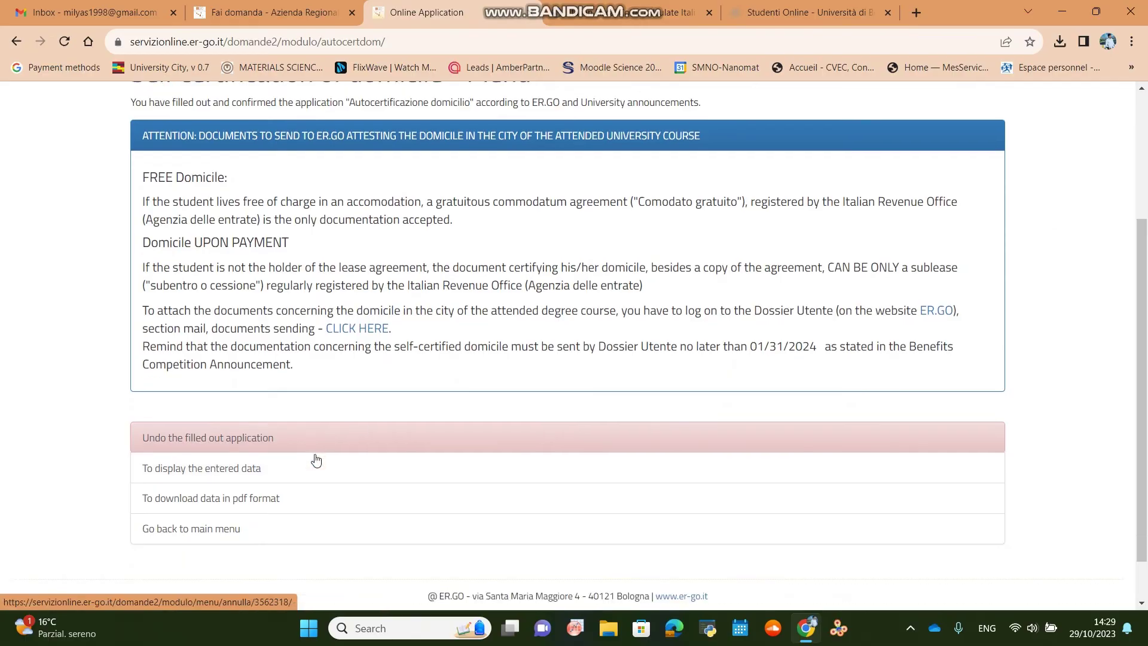
scroll(316, 459, "down", 1)
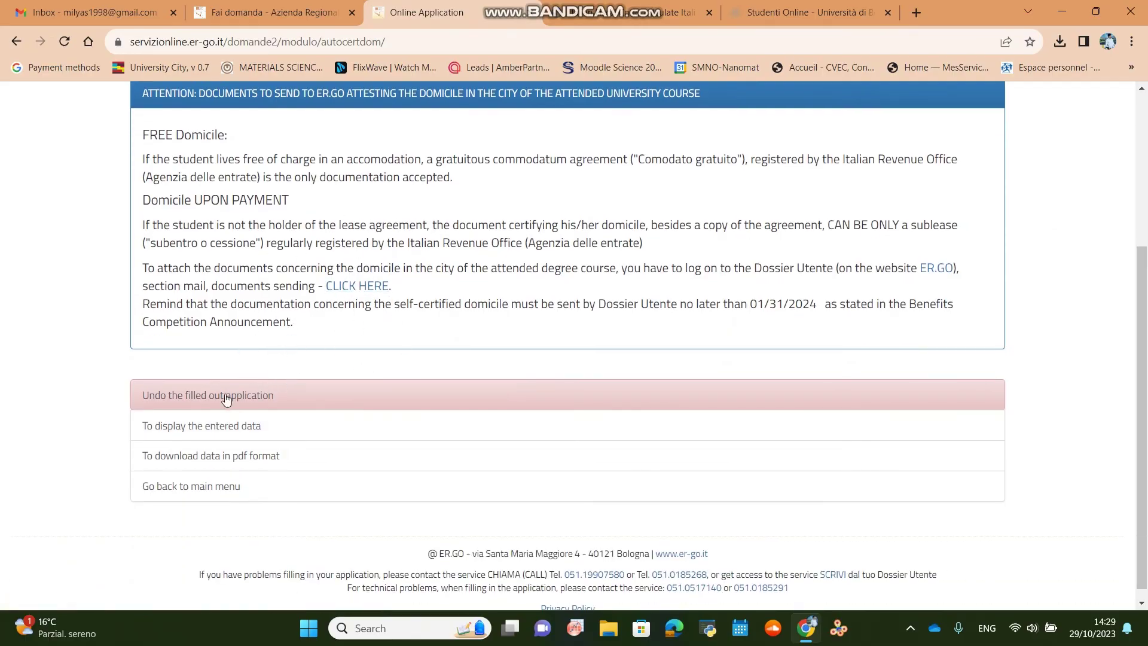
scroll(346, 333, "up", 5)
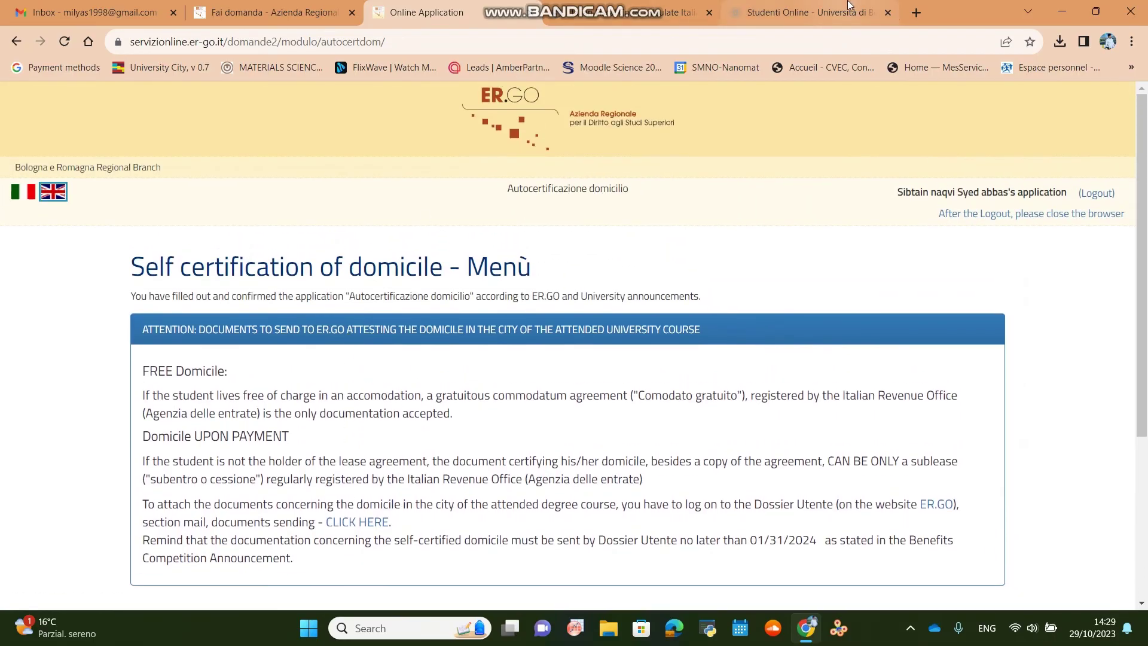
left_click(807, 12)
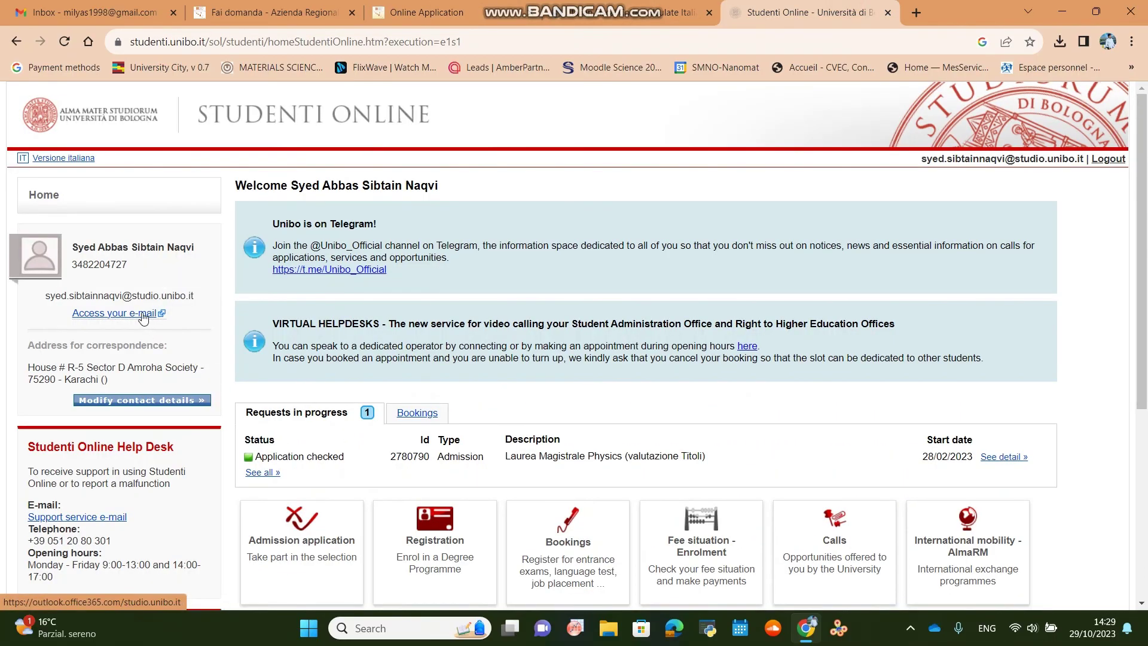
Glance at the university Outlook inbox, close it, and return to the ER.GO confirmed-domicile option list.
left_click(142, 312)
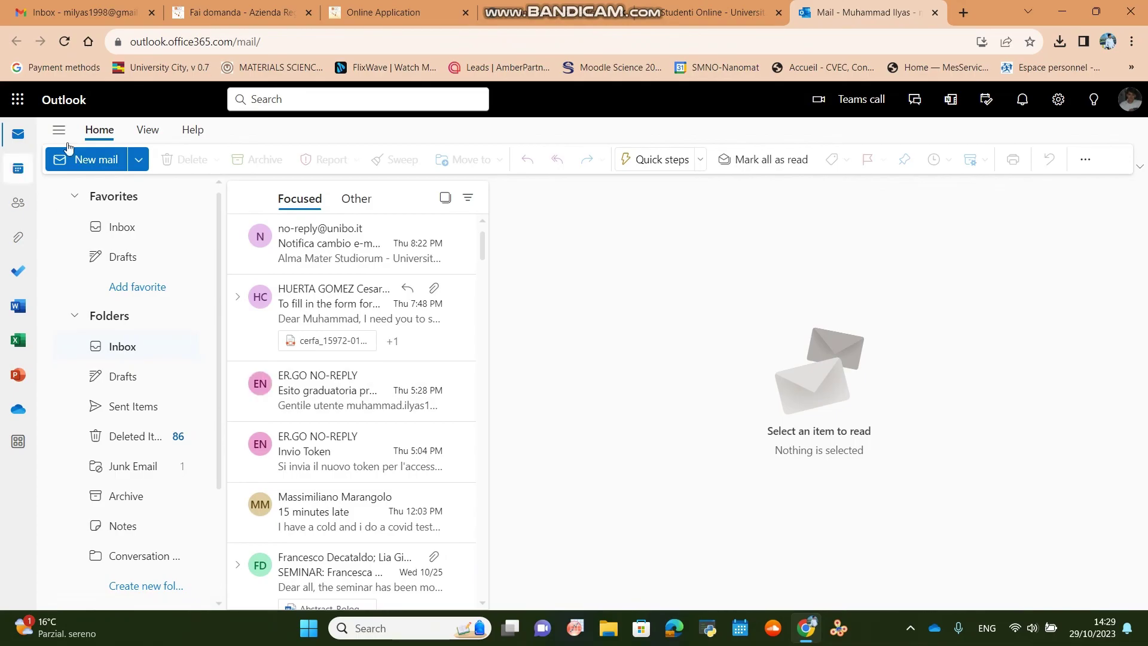
left_click(935, 13)
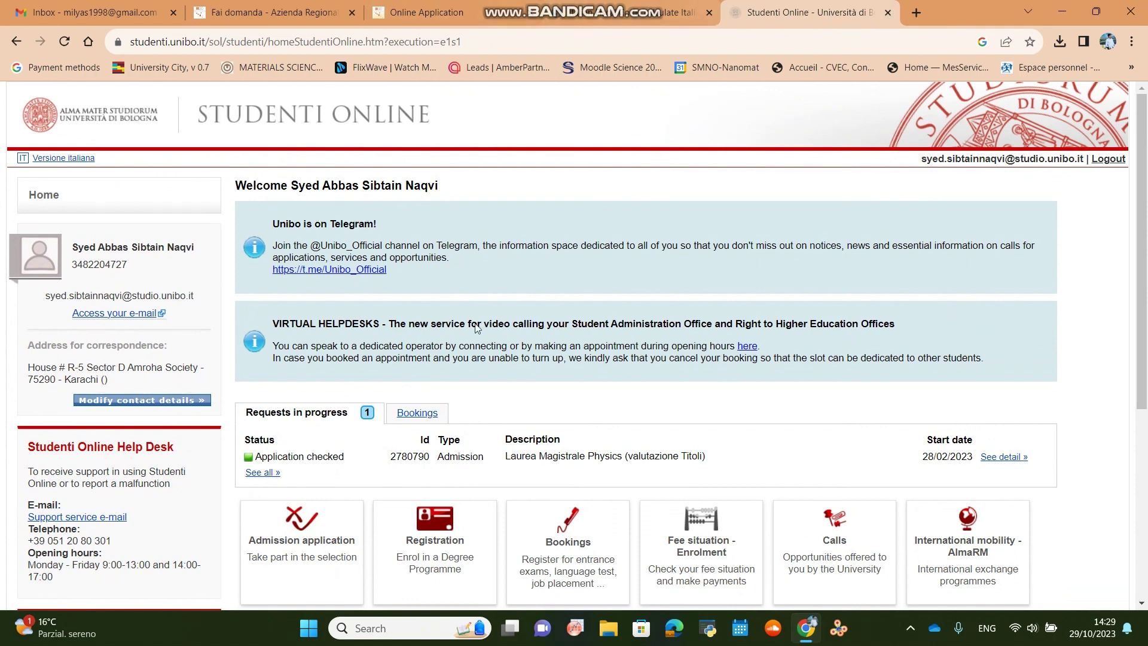
left_click(398, 6)
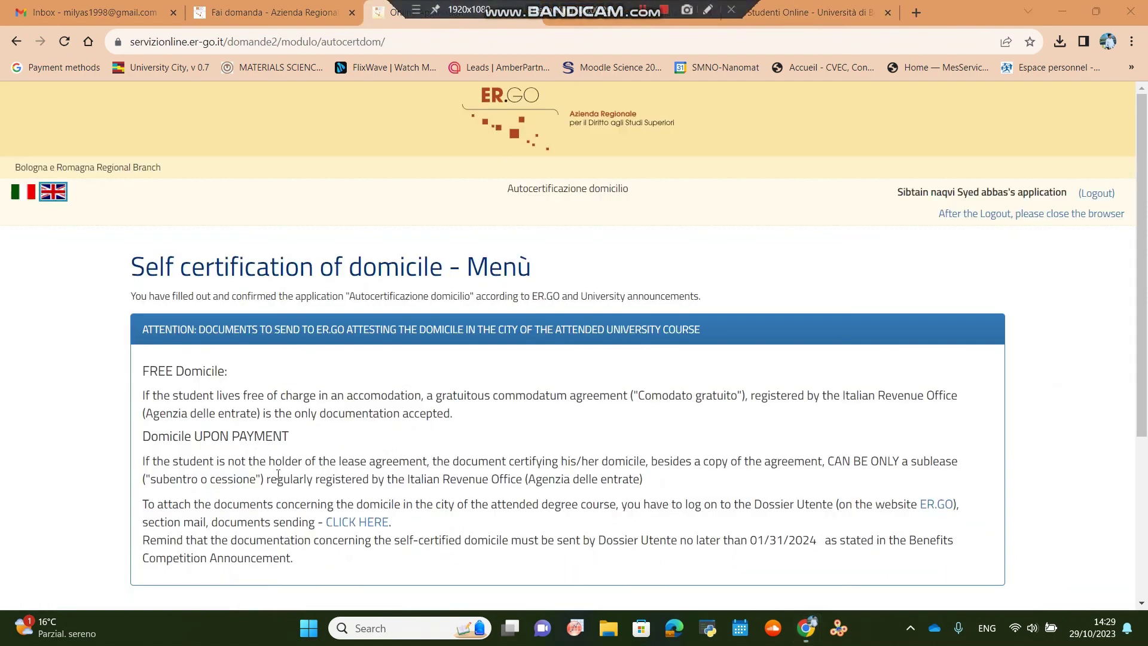
scroll(278, 479, "down", 5)
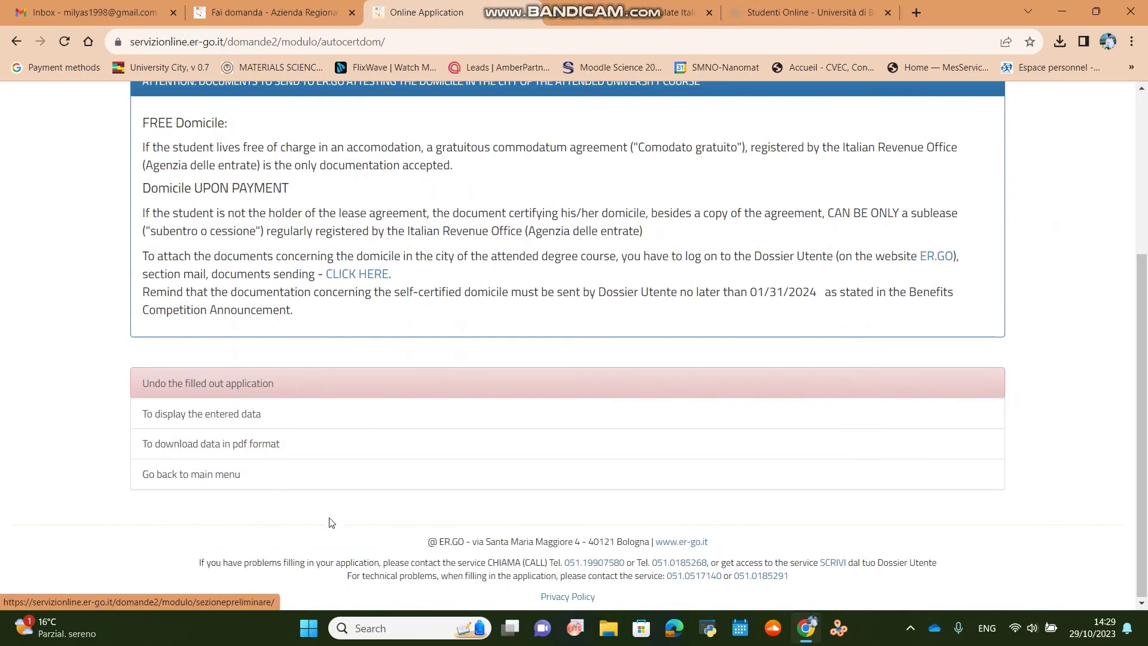